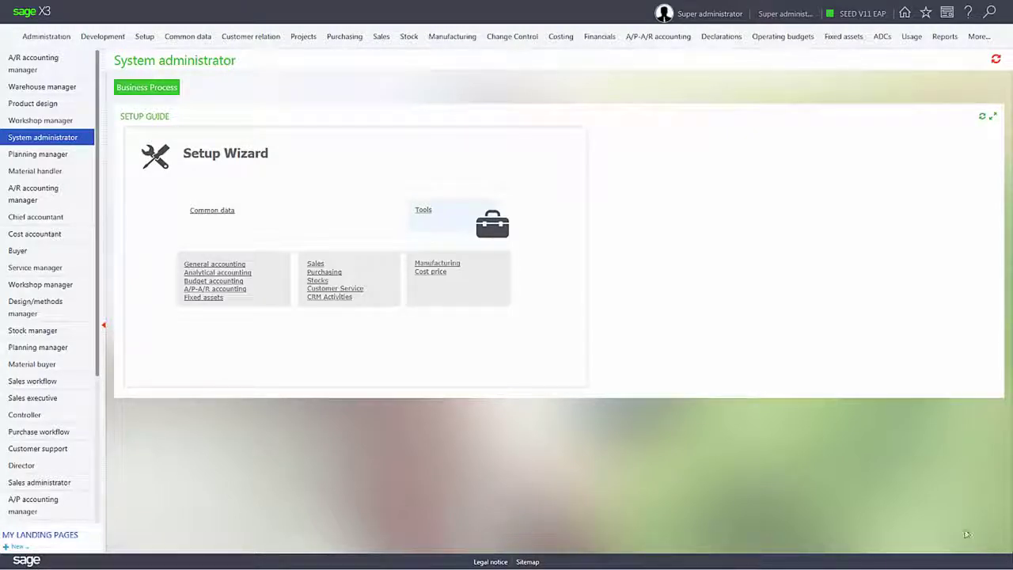
Start a new stock count session for site NA012
click(413, 41)
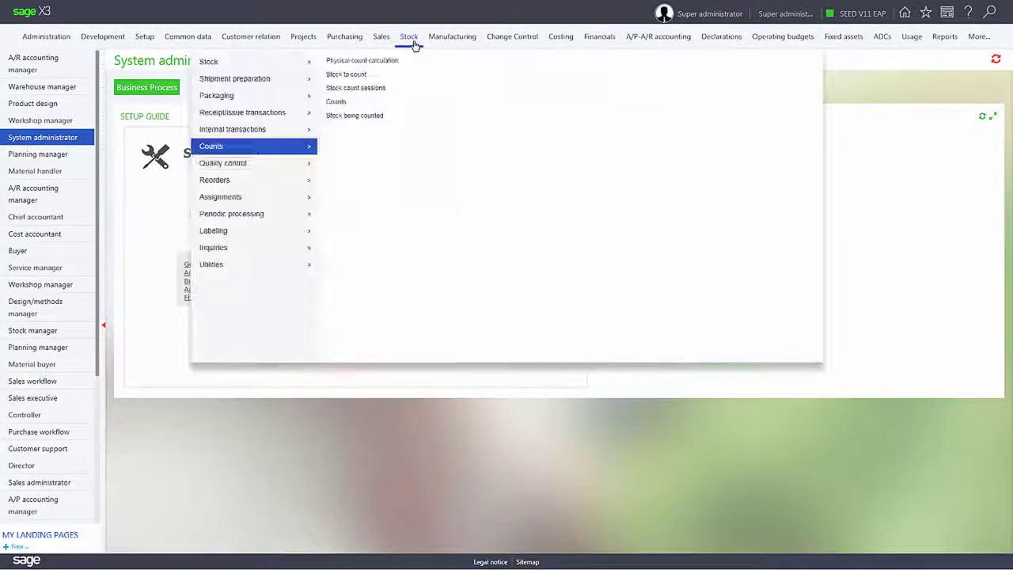
click(366, 89)
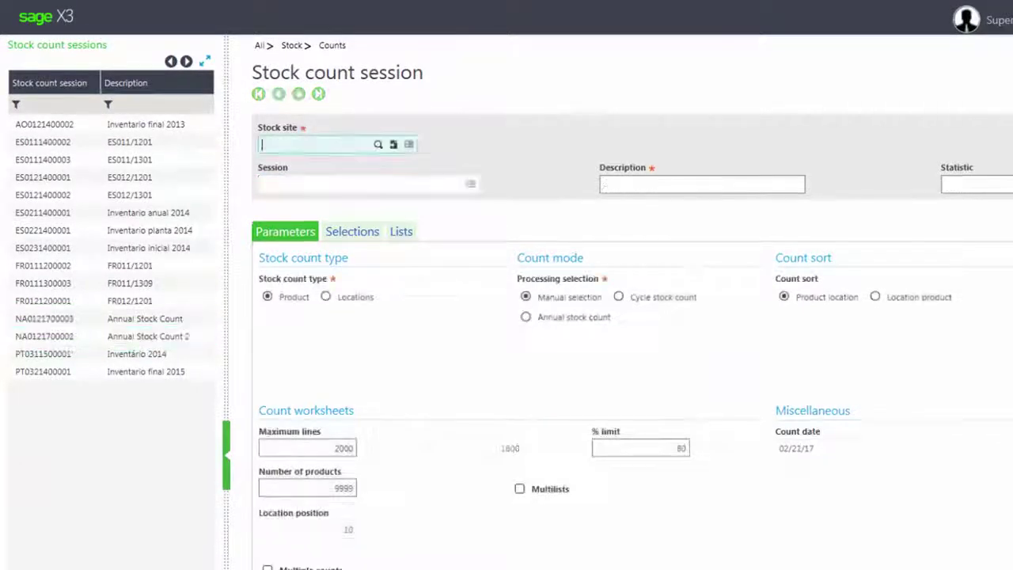
text(n)
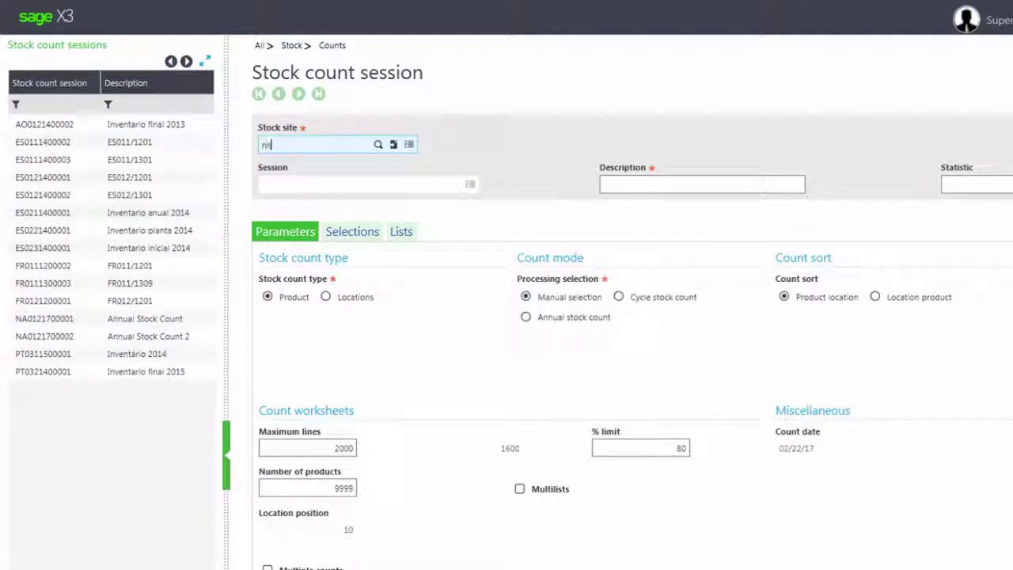
text(na12)
key(Tab)
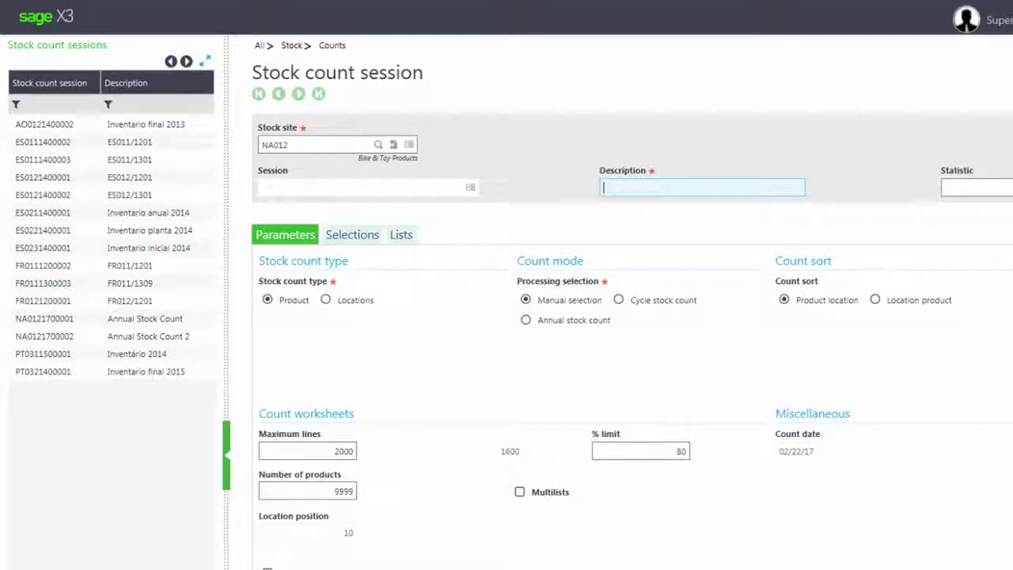
Describe the session as 'Annual Stock count 2'
text(Annual)
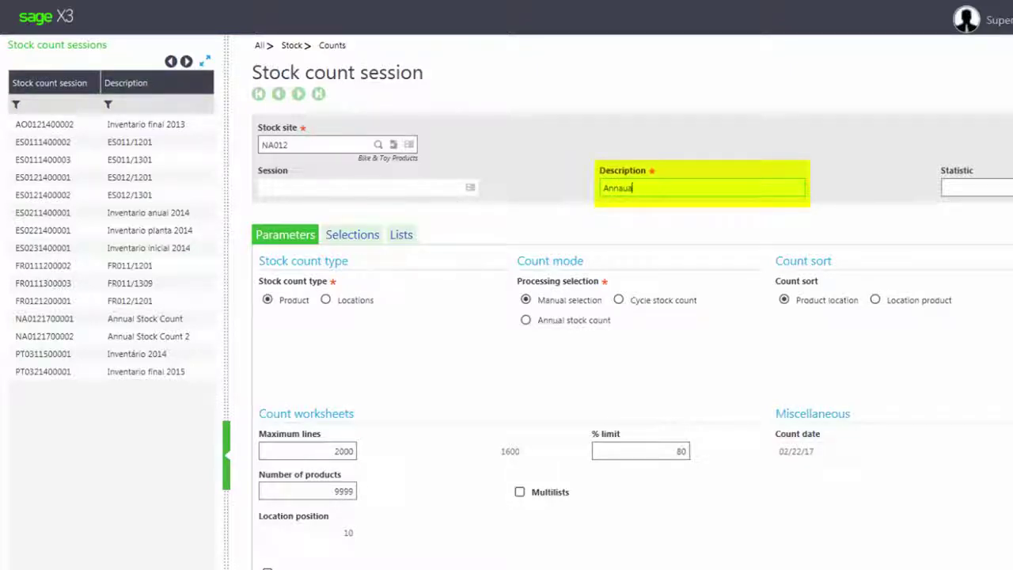
key(BackSpace)
key(BackSpace)
text(ual Stock count 2)
Choose annual stock count mode, set maximum lines to 10, and enable Multilists and Multiple counts
key(Tab)
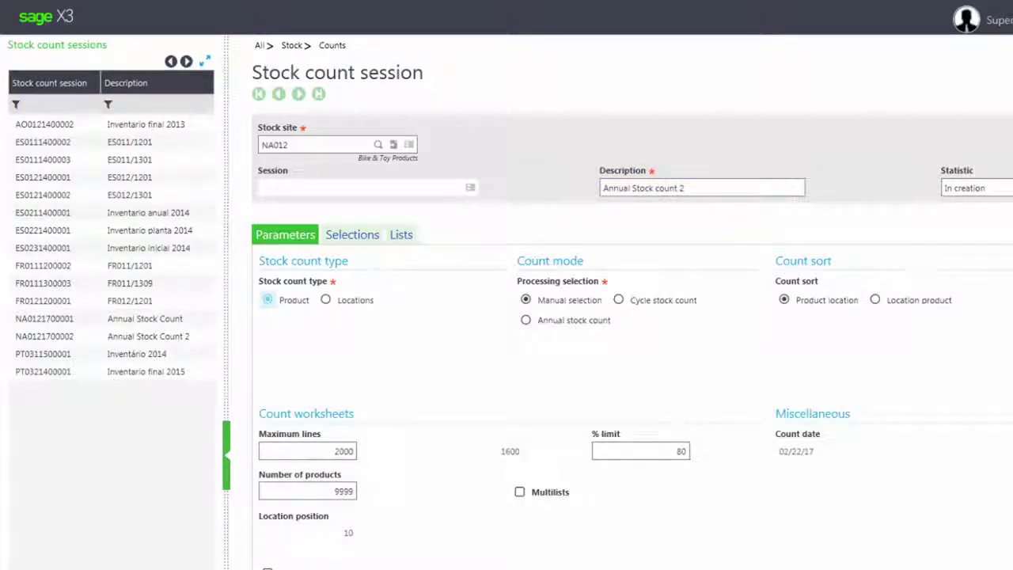
click(526, 321)
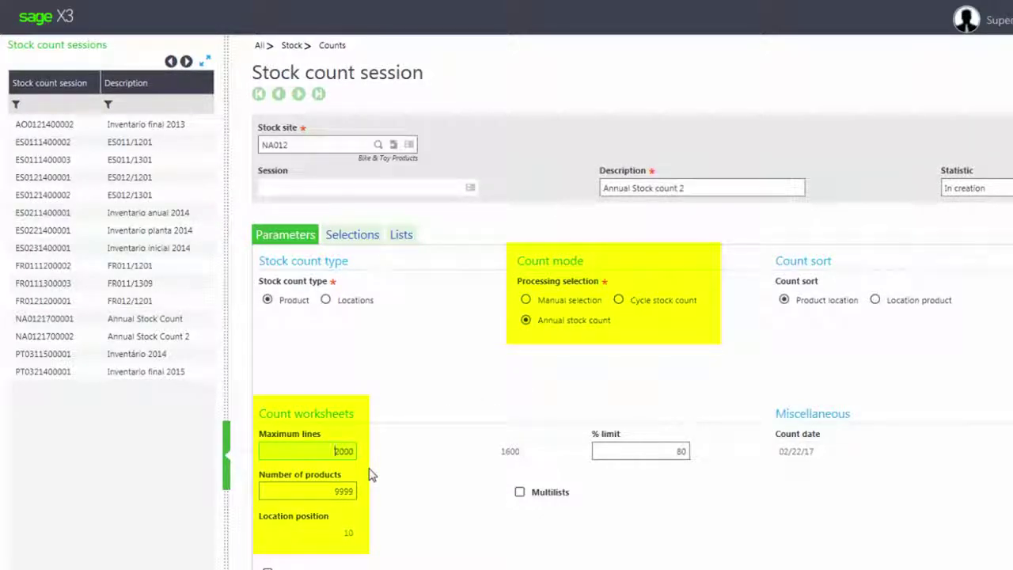
drag(339, 451, 366, 456)
text(10)
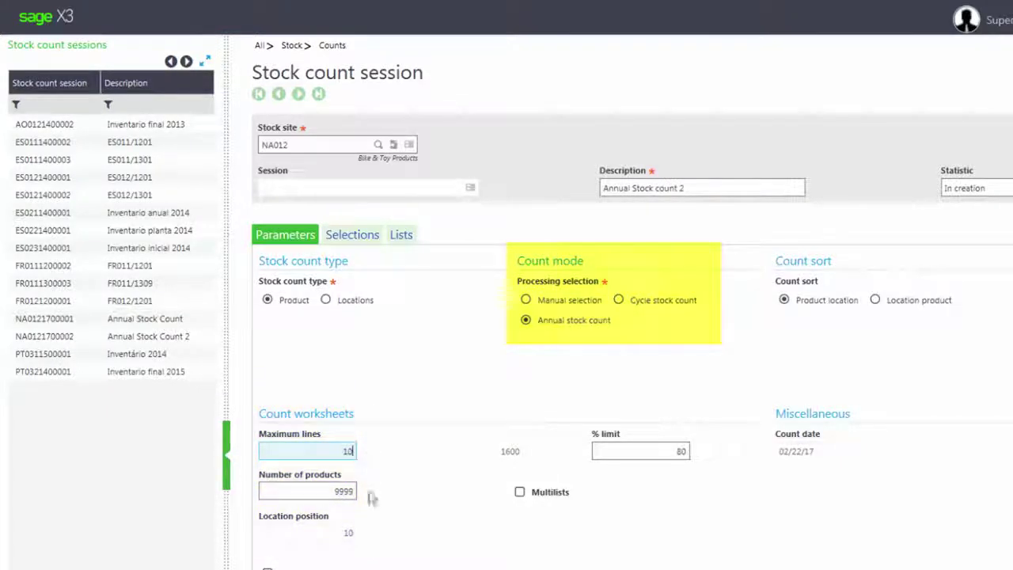
click(520, 493)
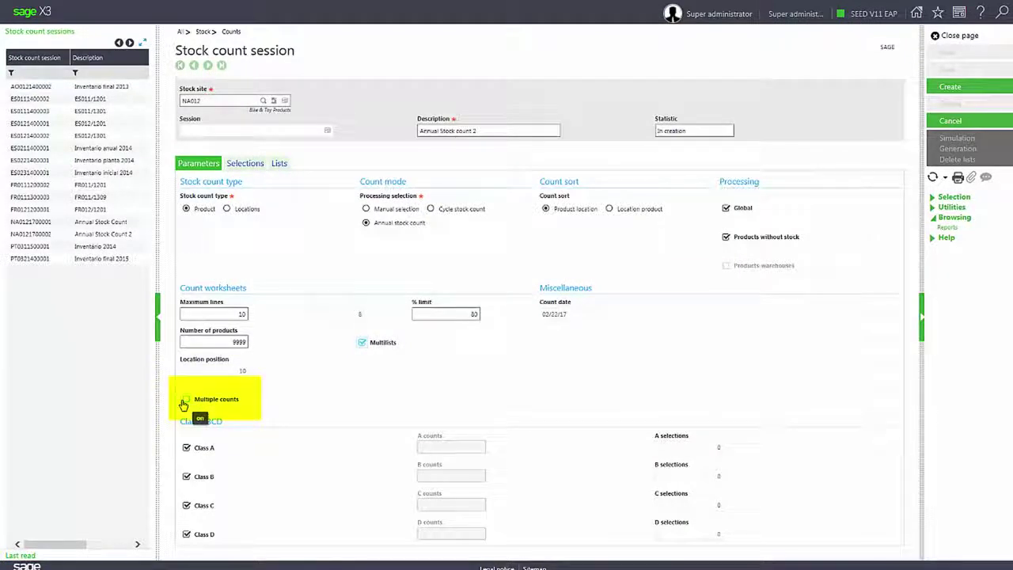
click(185, 400)
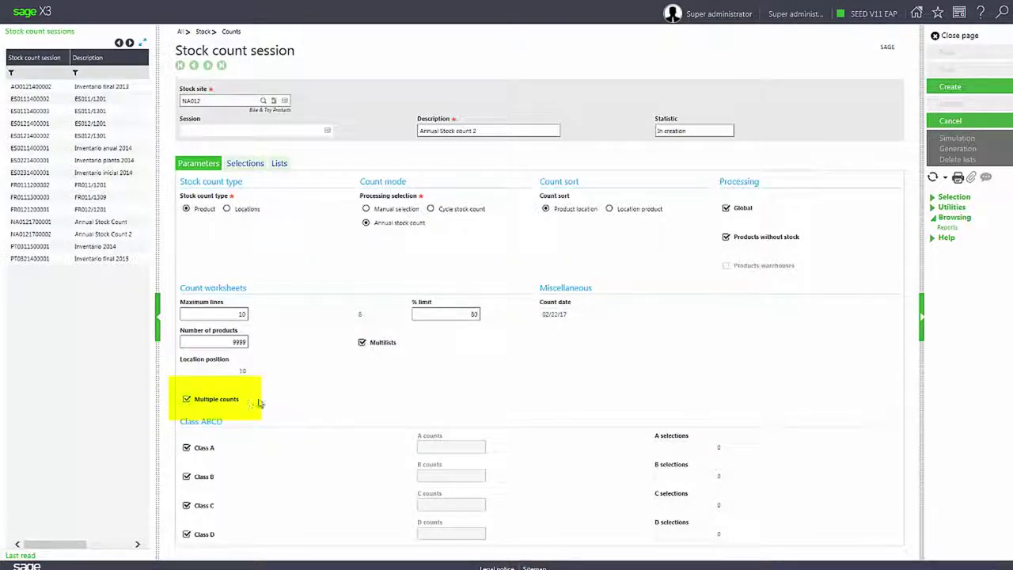
Restrict the session's selection to product category DISTR and create the session
click(246, 164)
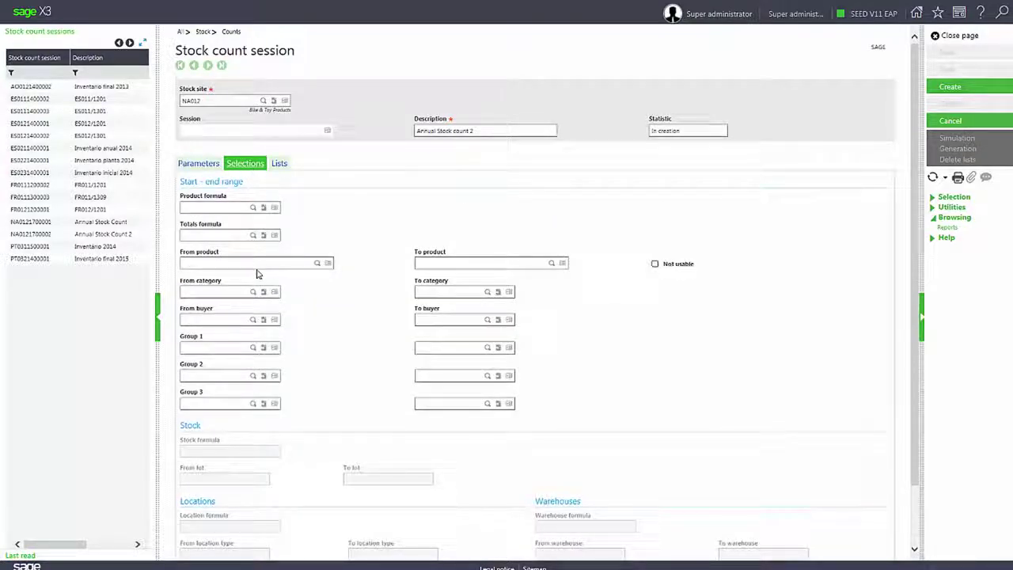
click(231, 290)
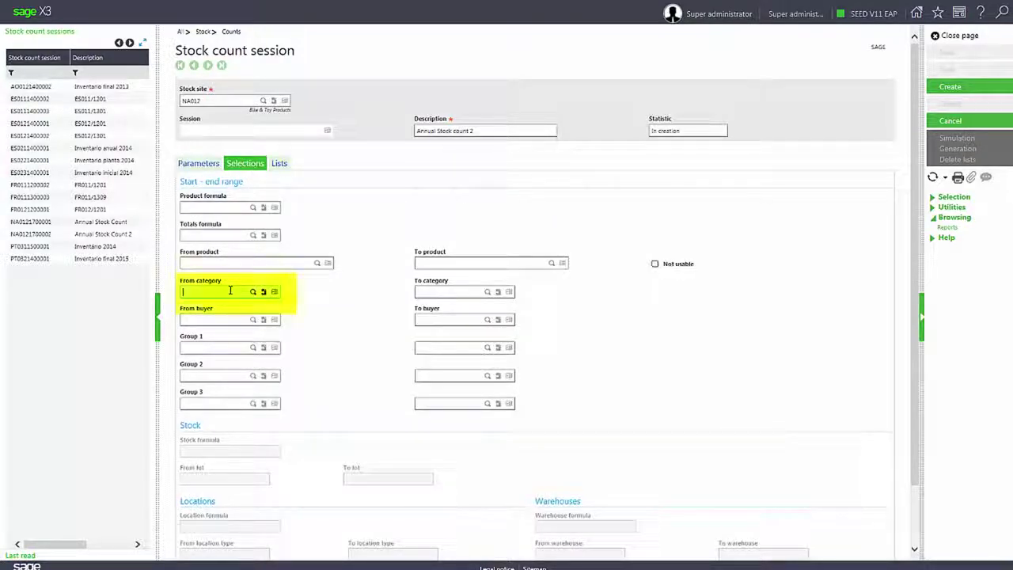
text(a0)
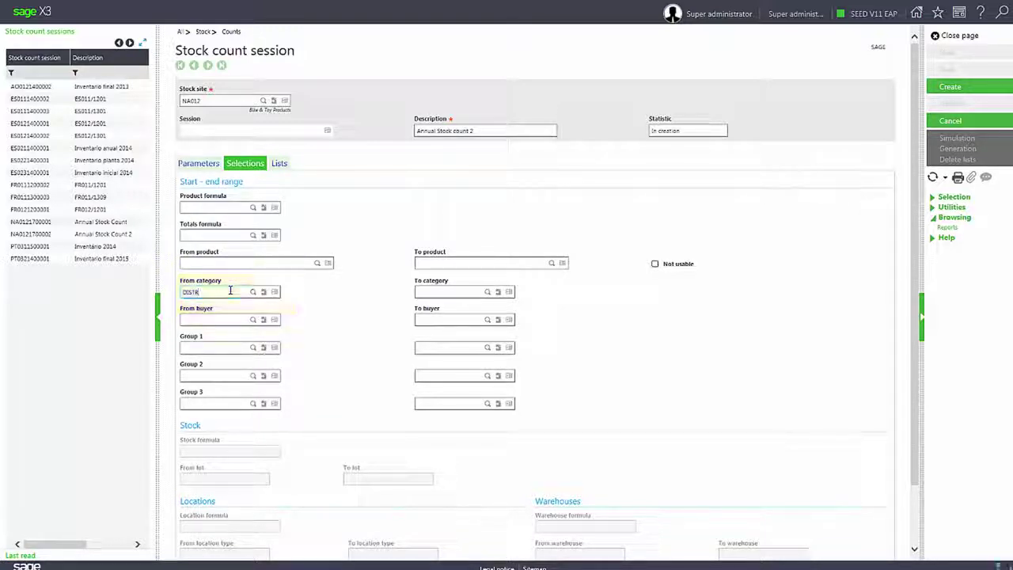
key(Tab)
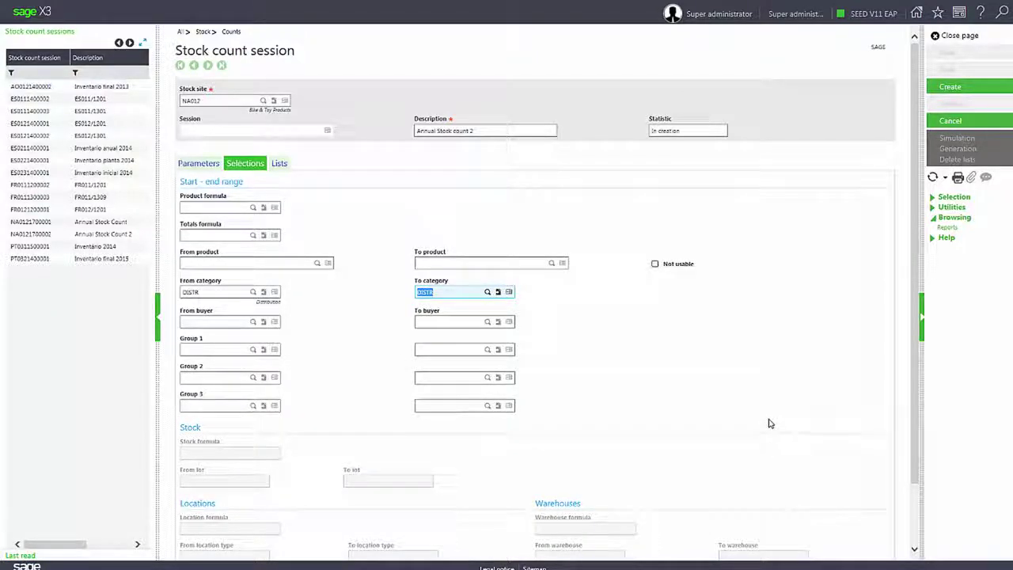
click(952, 91)
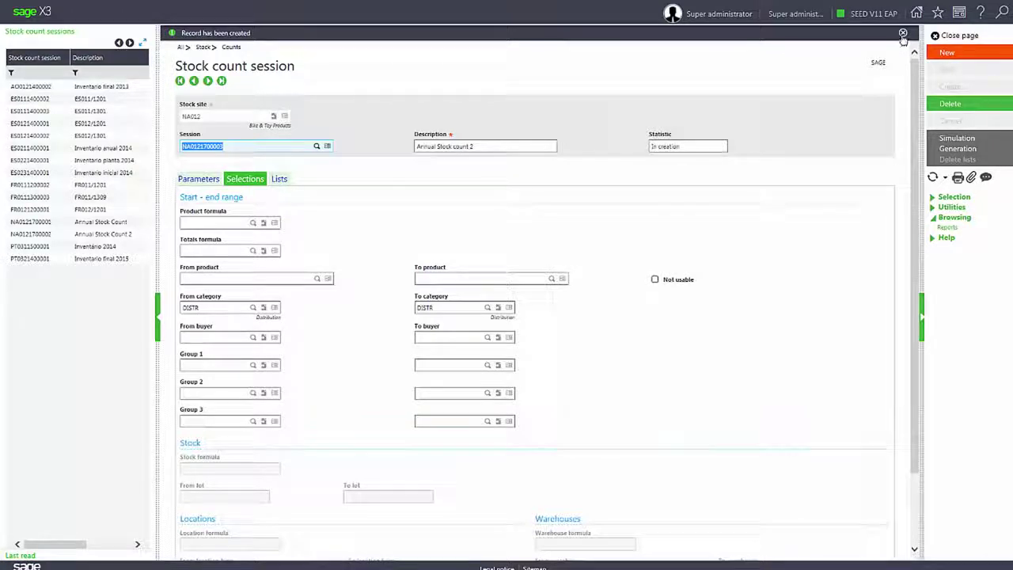
Generate the count worksheets and view the resulting five-line worksheet list
click(902, 36)
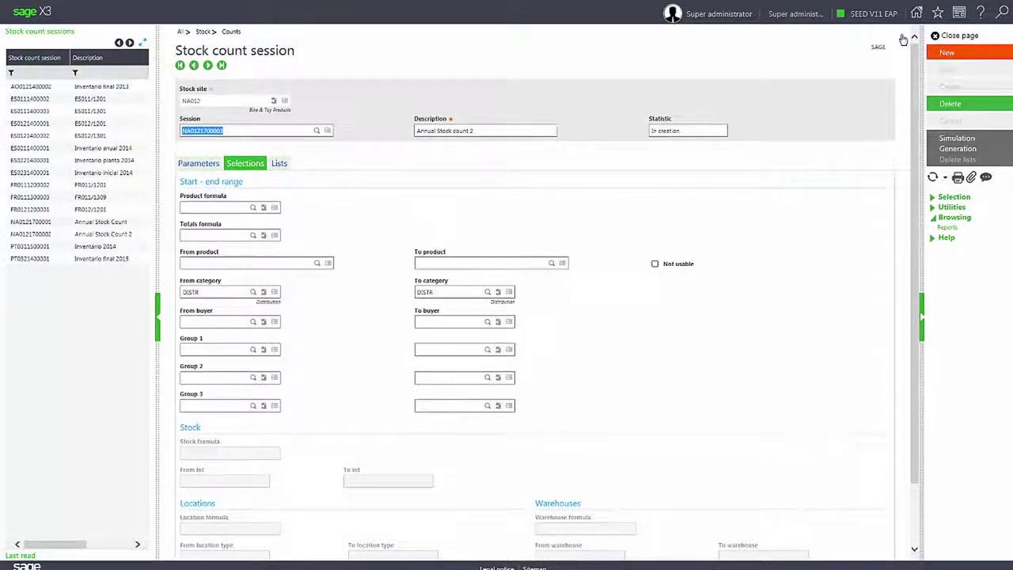
click(955, 150)
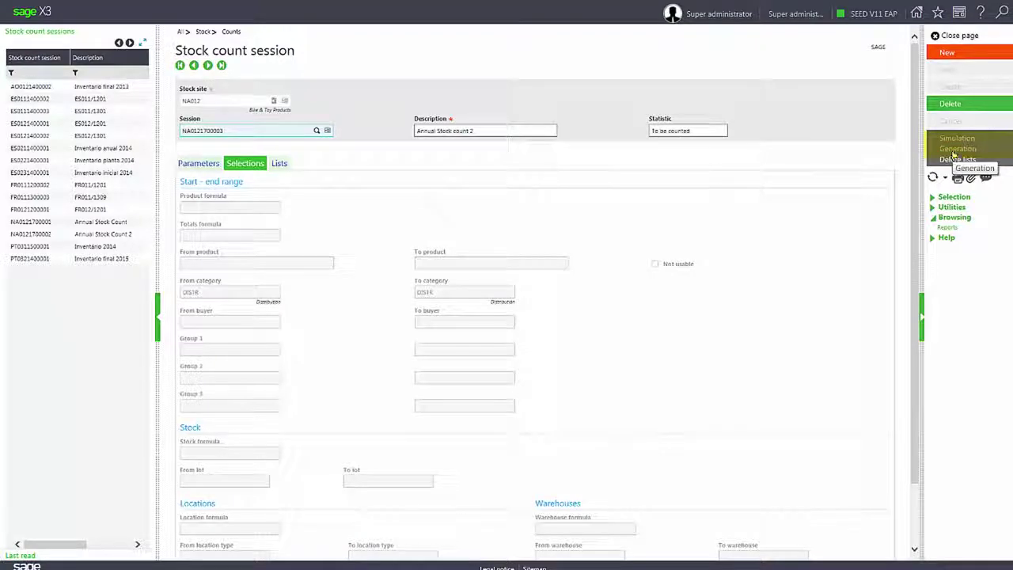
click(282, 163)
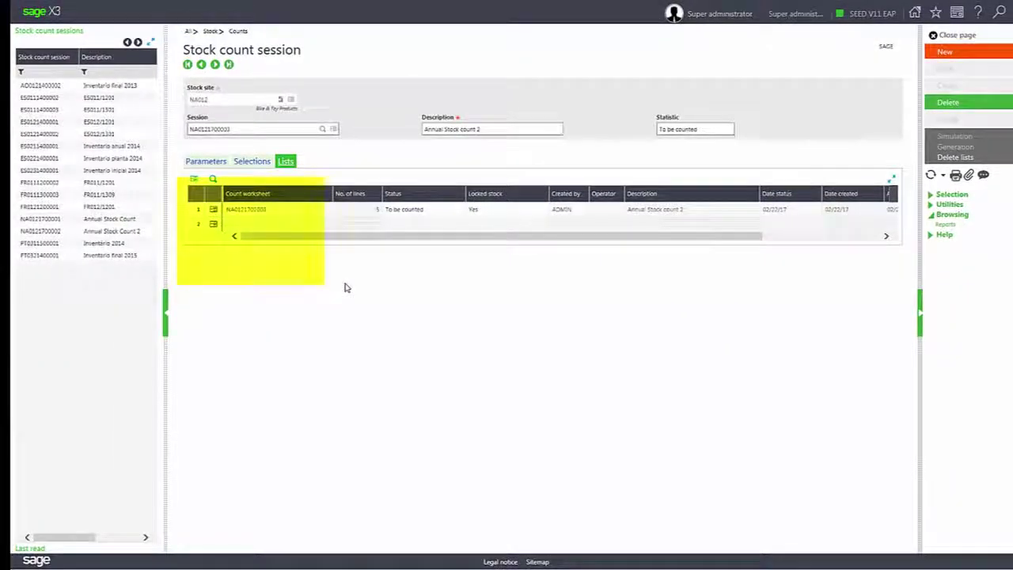
Open count entry for the first worksheet using the STD Stock Count Standard Entry transaction
click(215, 209)
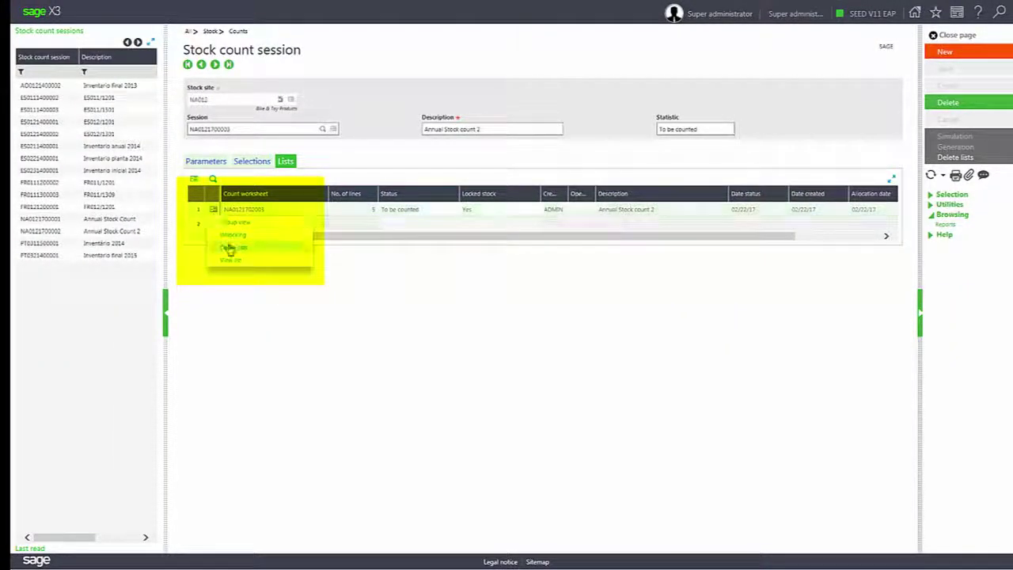
click(229, 249)
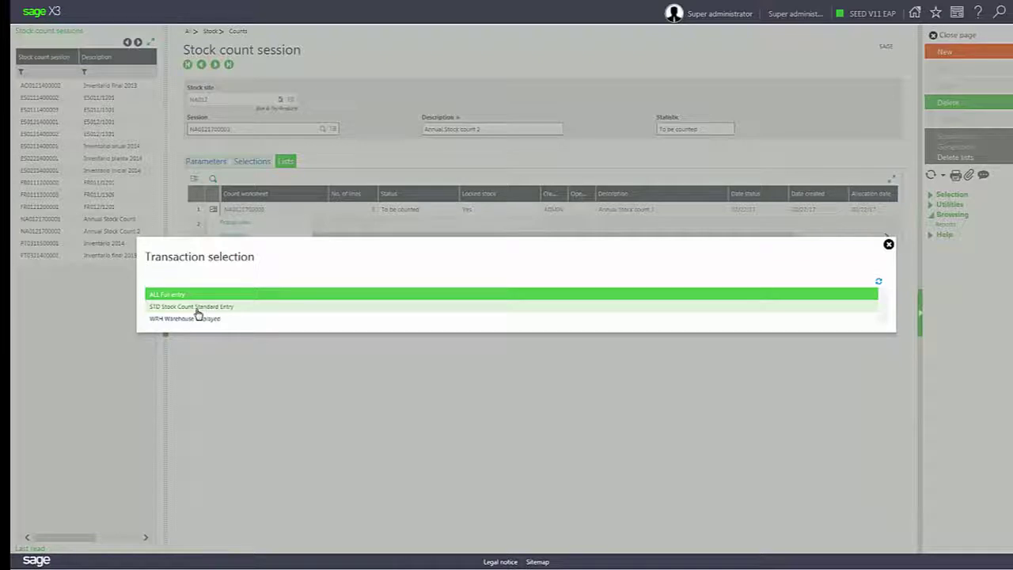
click(198, 310)
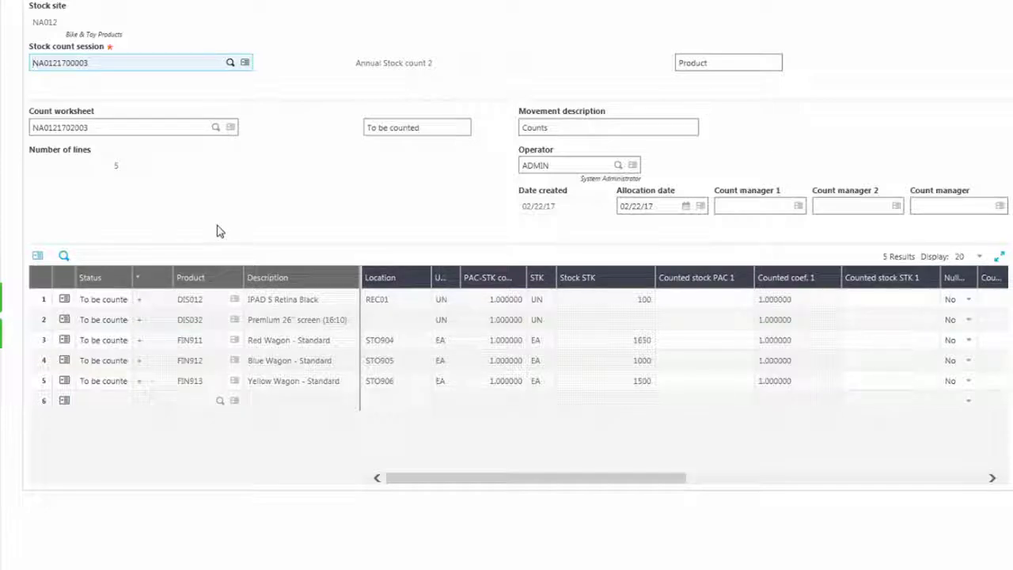
Delete the DIS032 Premium 26" screen line from the worksheet
click(66, 321)
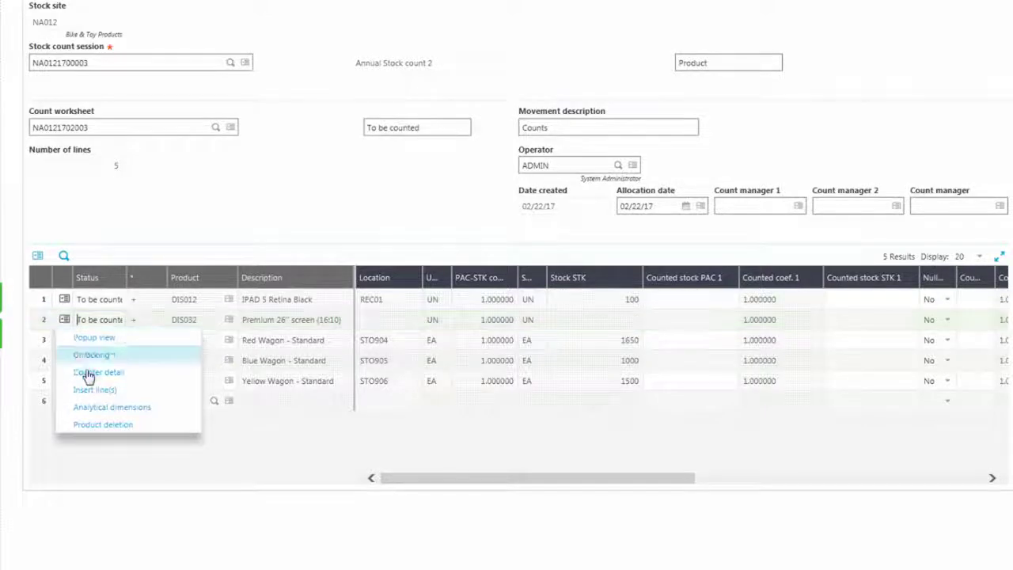
click(98, 425)
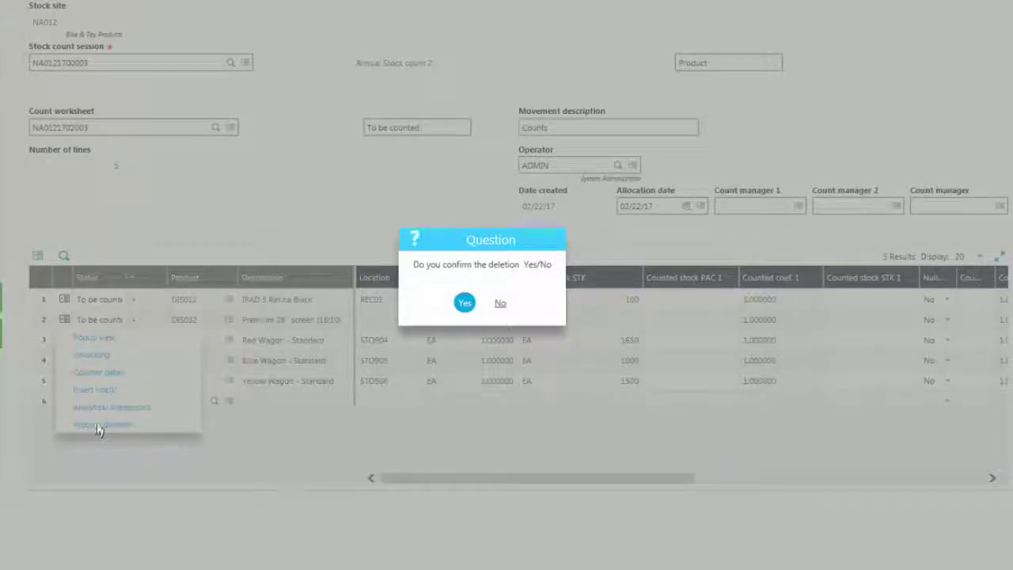
click(465, 302)
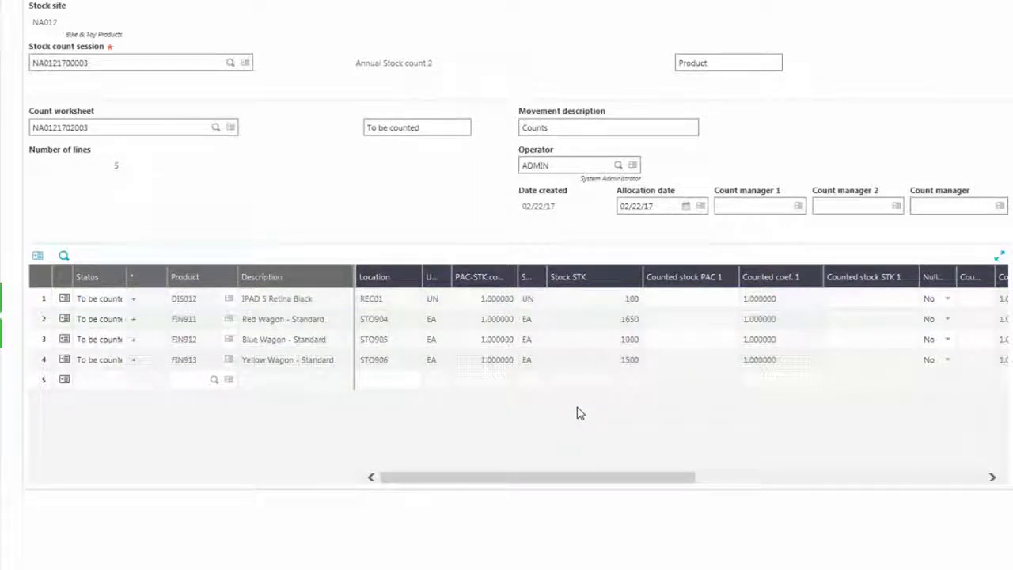
Enter the first count manager's name on the count document
click(736, 202)
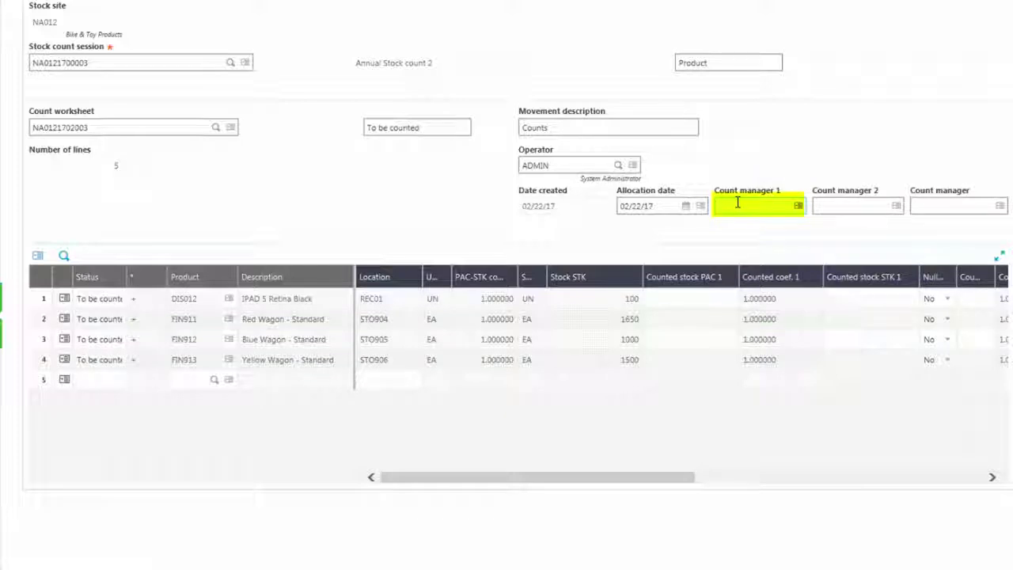
text(Joey)
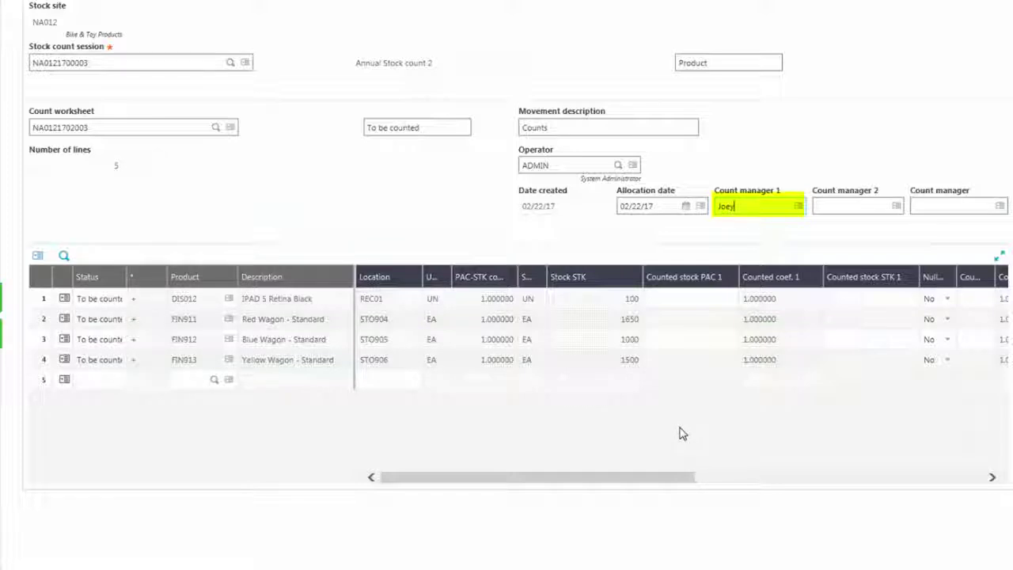
click(877, 296)
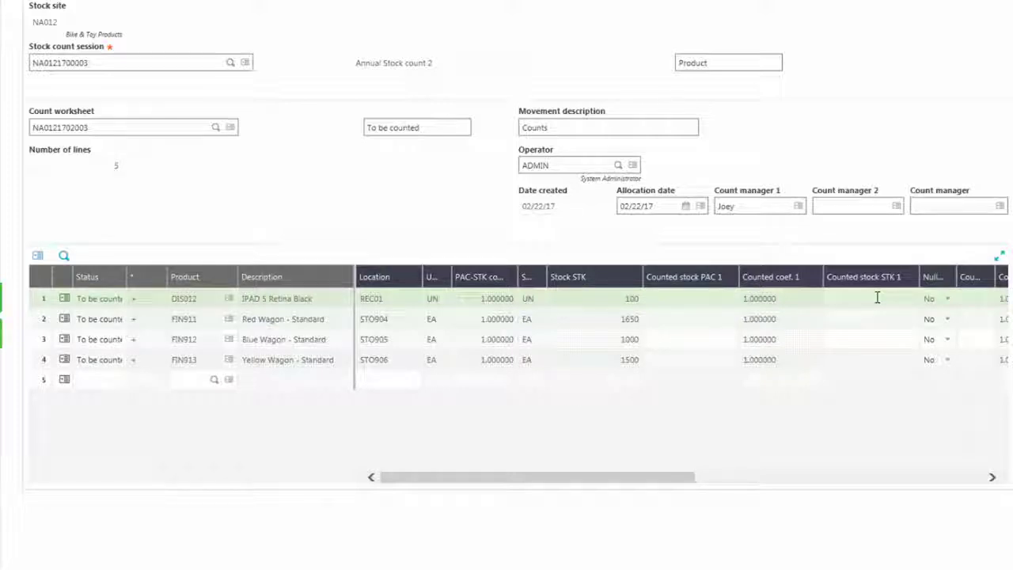
Enter counted stock of 1 for IPAD 5 Retina Black and 2150 for Red Wagon
click(877, 298)
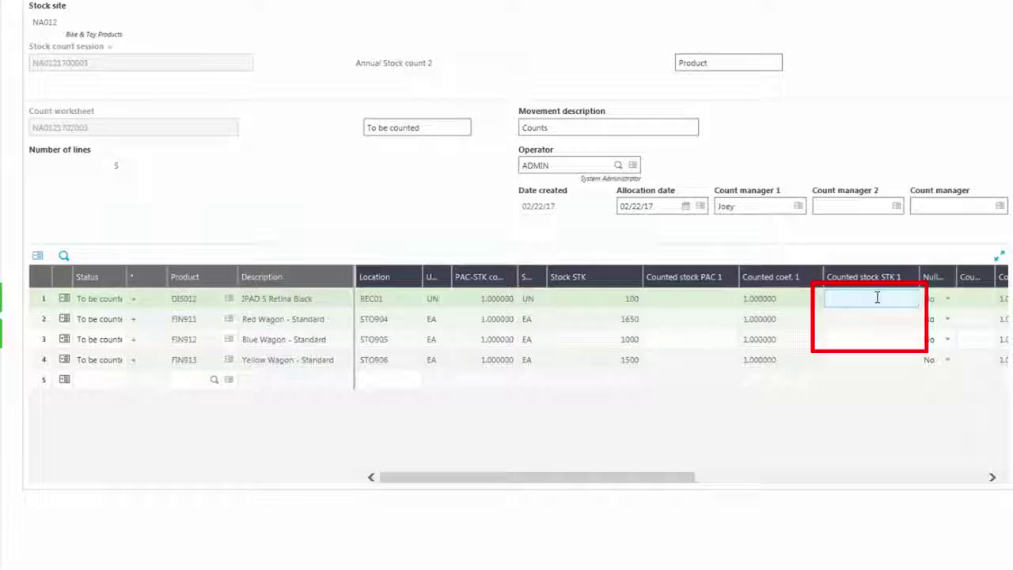
text(1)
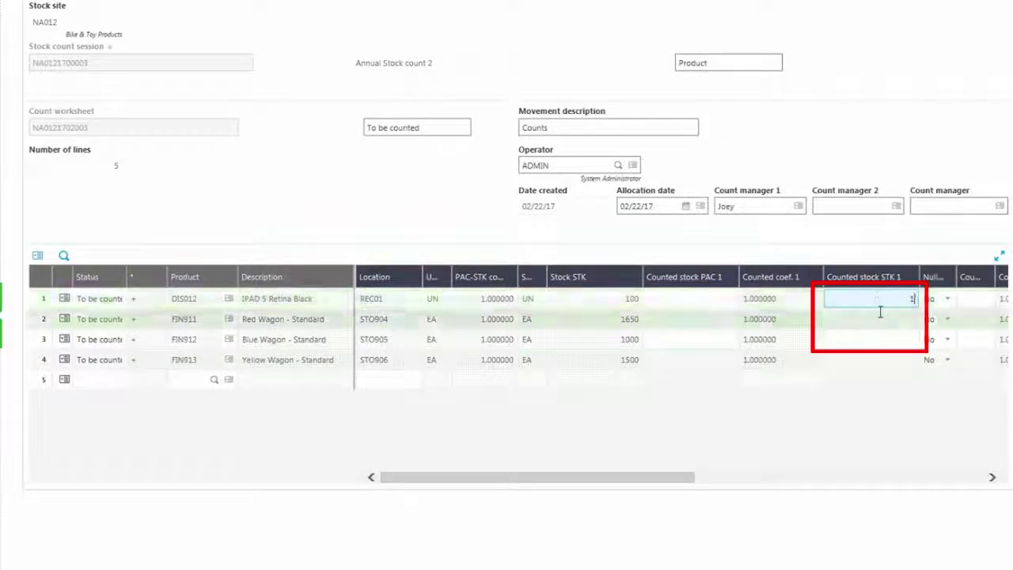
click(879, 318)
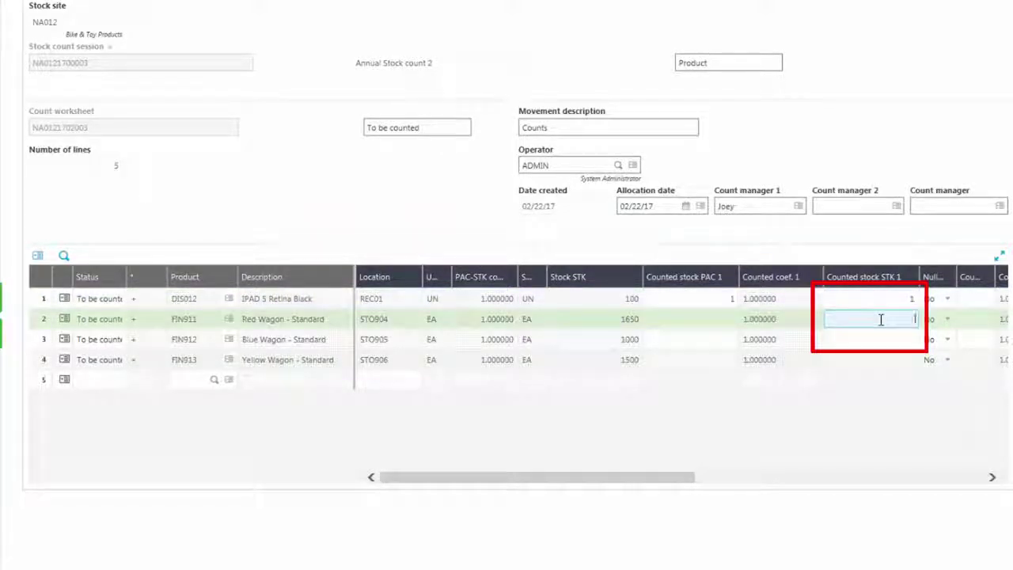
text(2150)
click(886, 336)
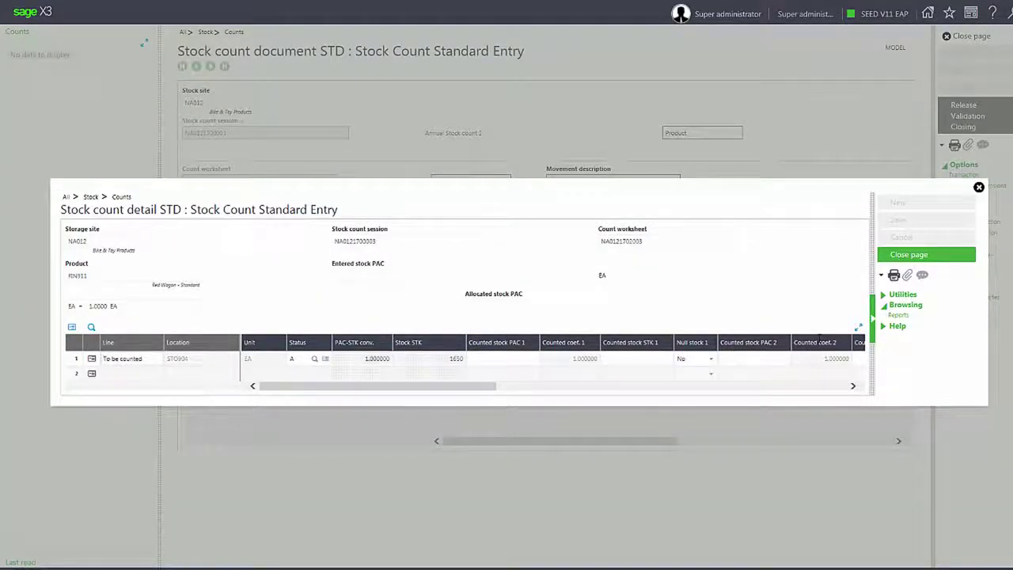
Change Red Wagon FIN911's counted stock to 1650 in the count detail, save, and close it
click(630, 359)
text(1650)
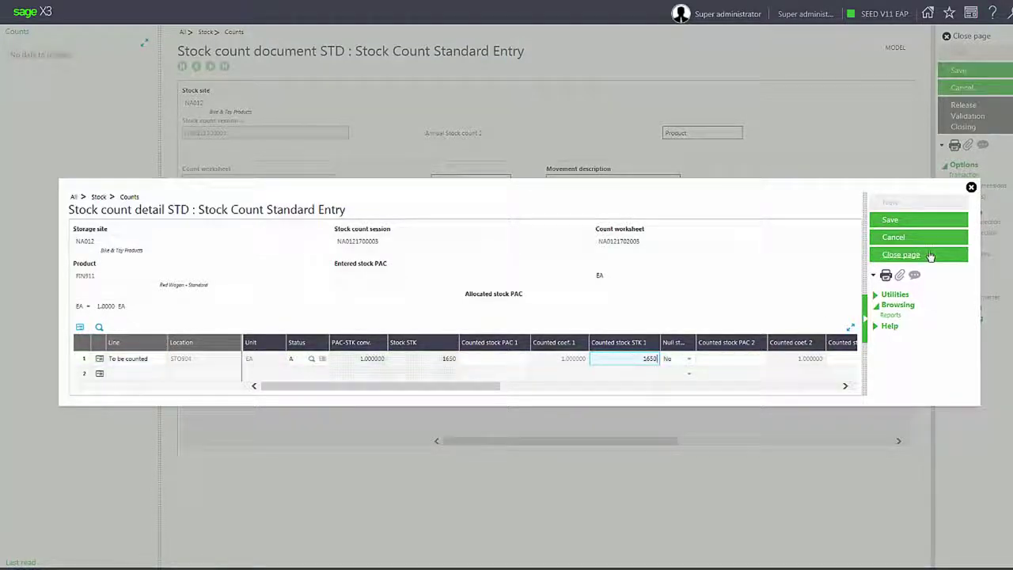
click(889, 223)
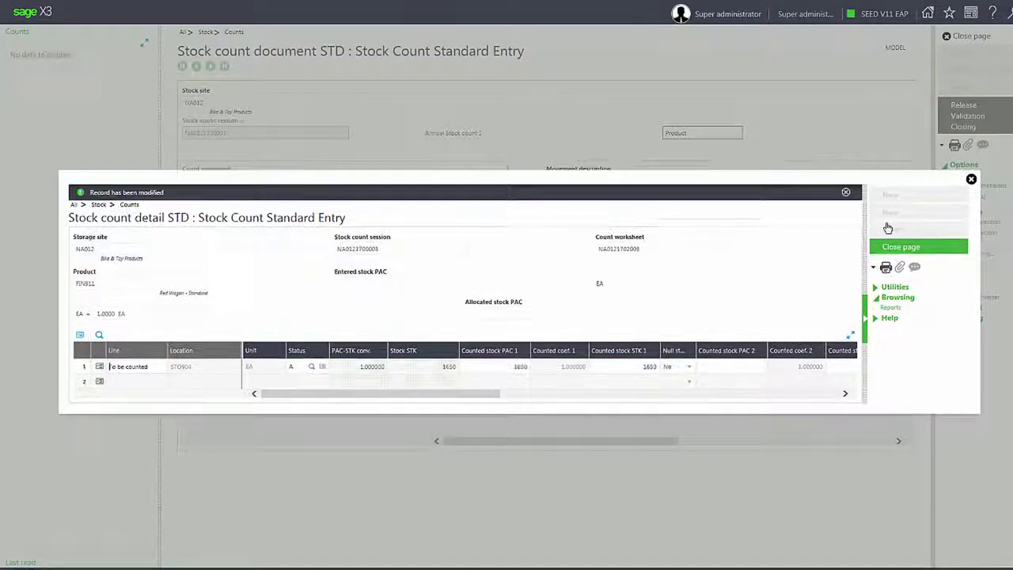
click(899, 248)
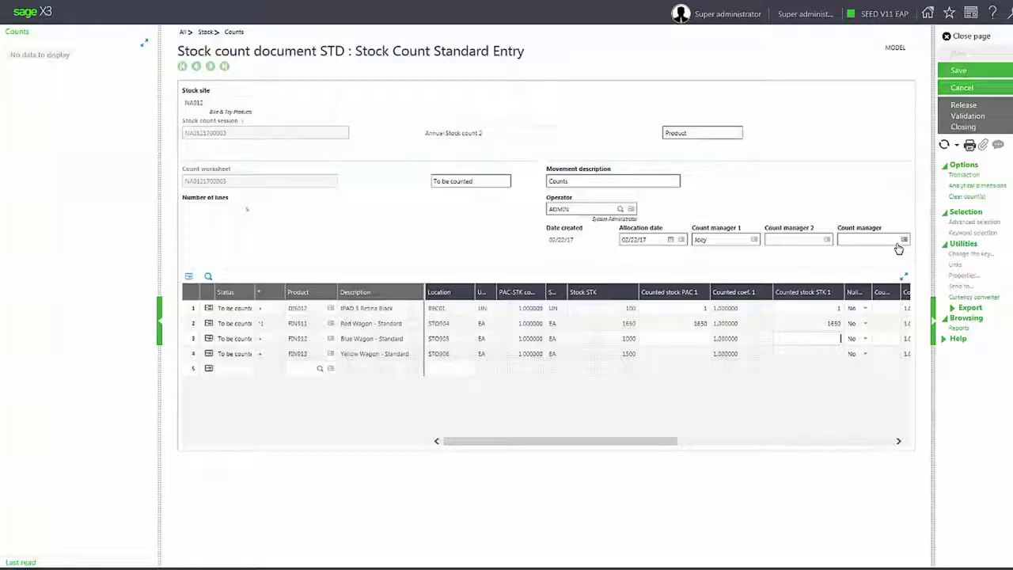
Enter counts of 2150 for Blue Wagon FIN912 and 1000 for Yellow Wagon FIN913
click(701, 338)
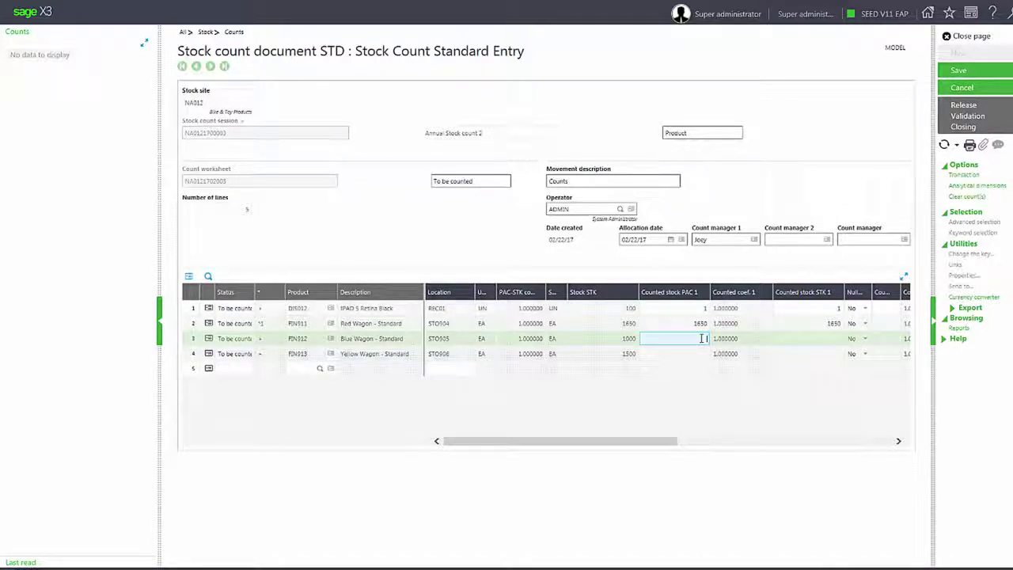
click(690, 323)
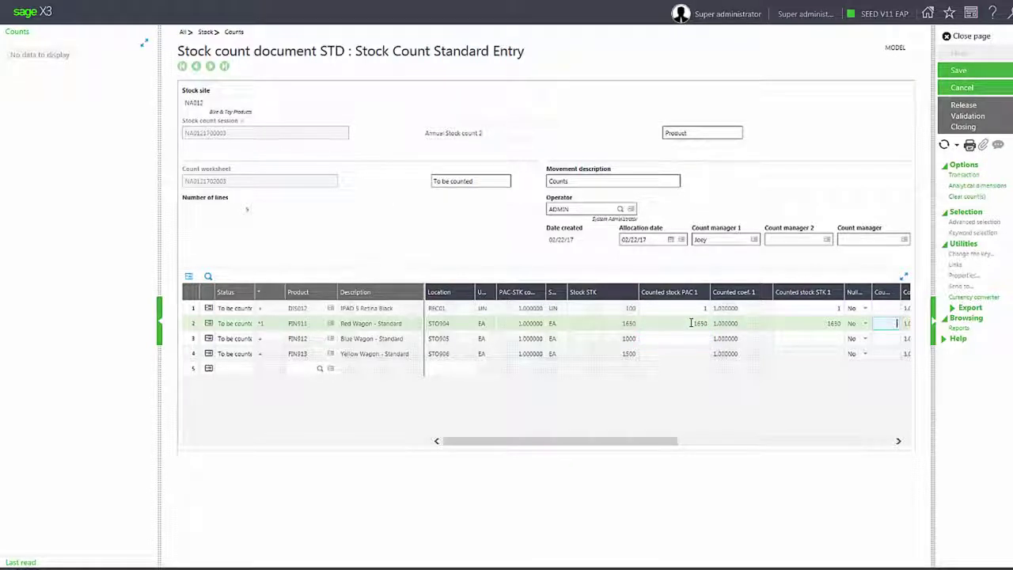
click(692, 338)
text(2150)
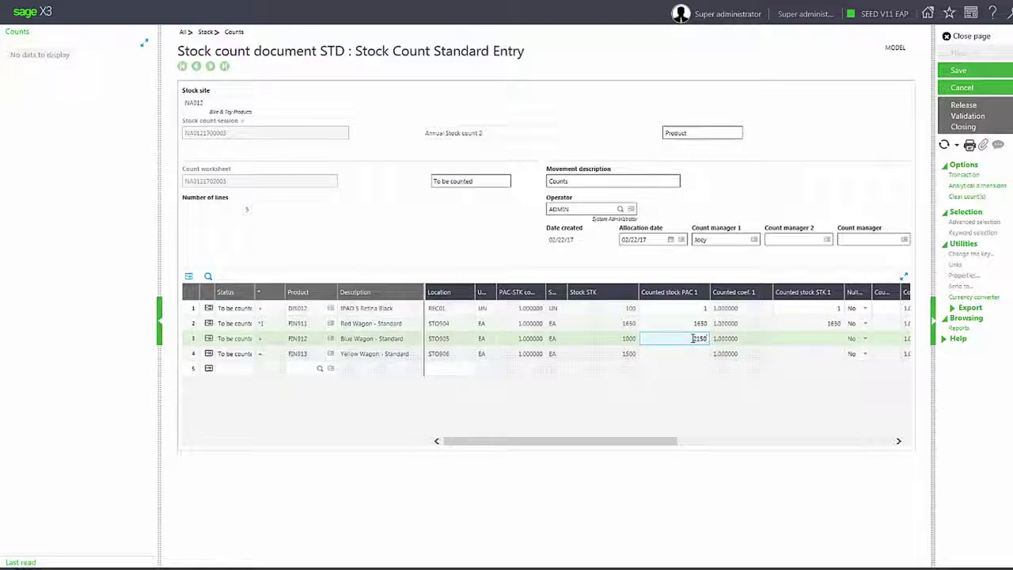
click(685, 354)
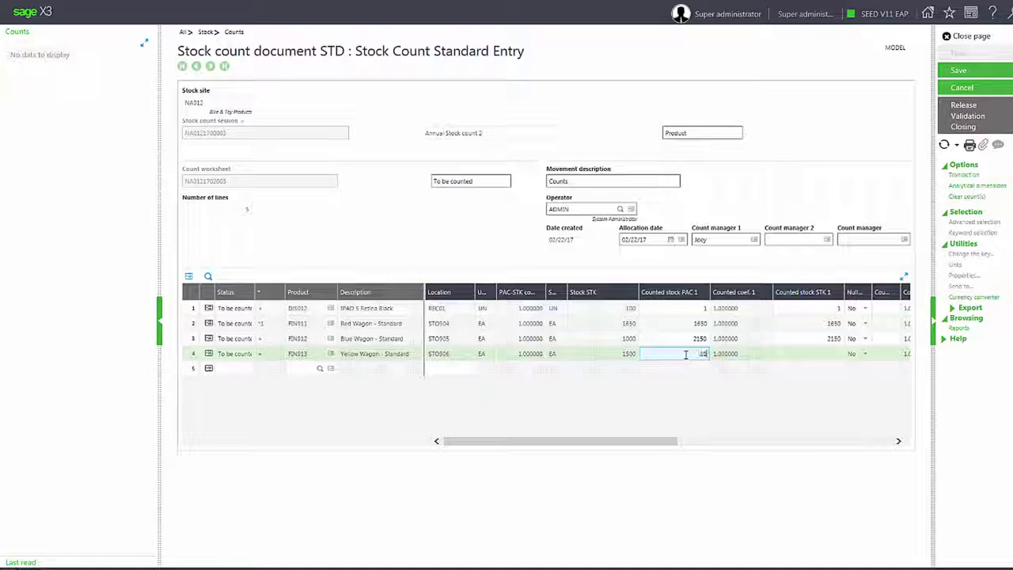
text(1000)
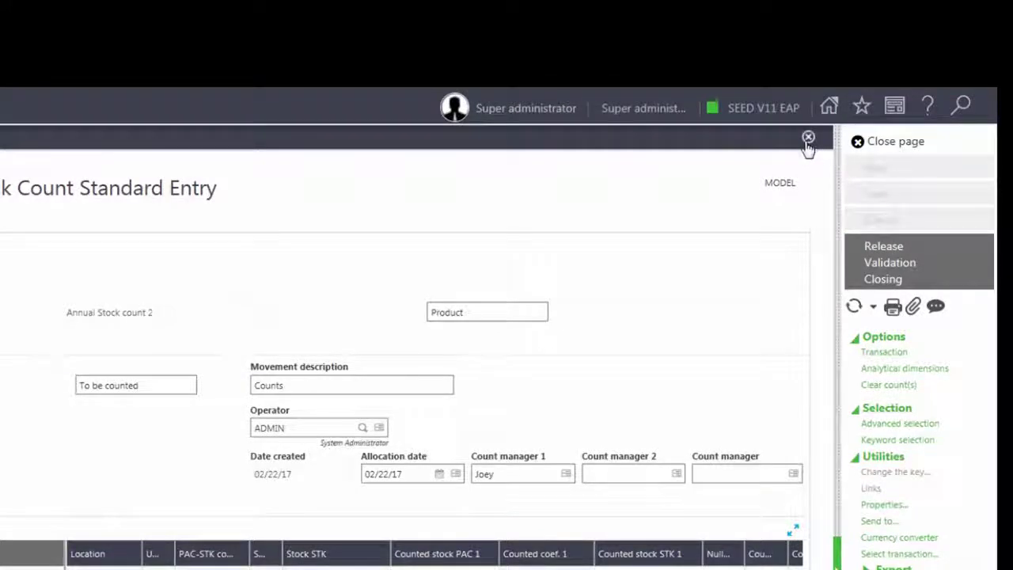
Enter the second count manager's name in the Count manager 2 field
scroll(808, 148, down, 1)
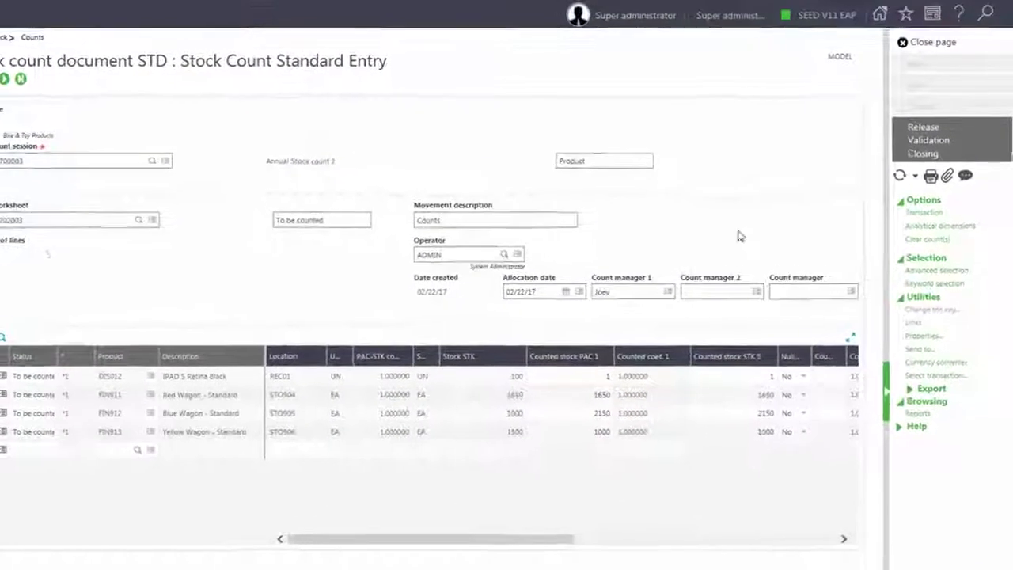
click(701, 291)
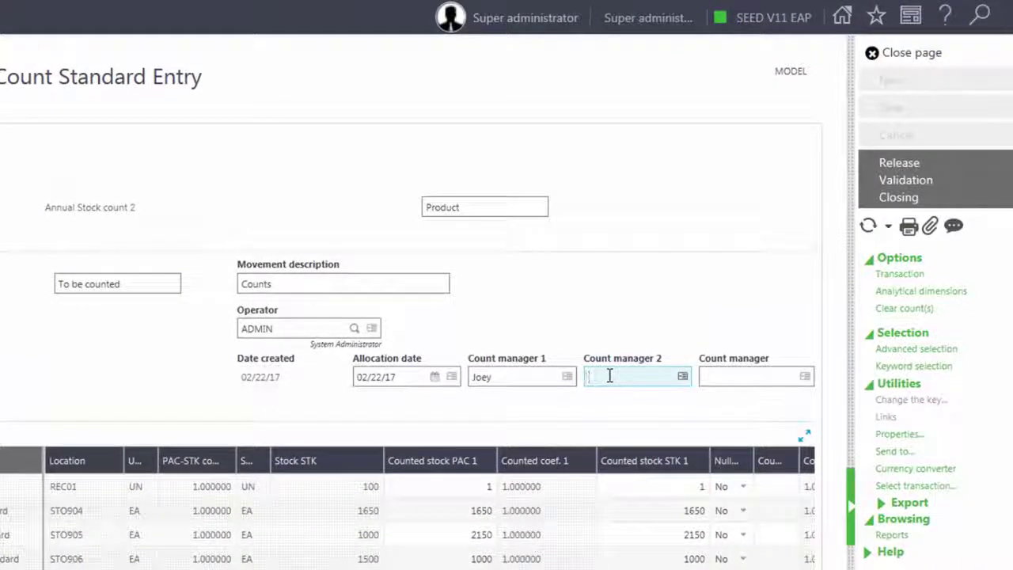
text(B)
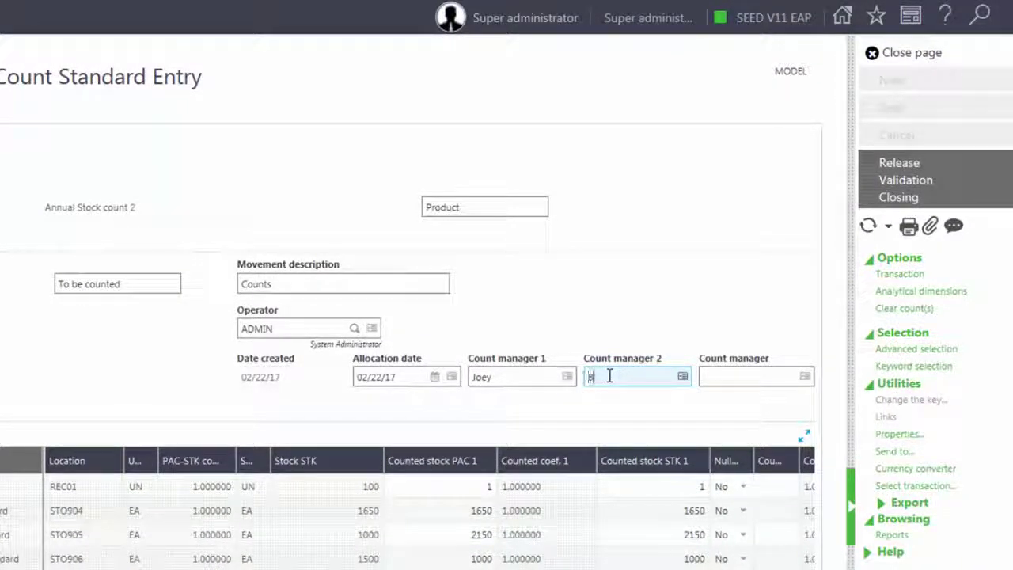
text(rian)
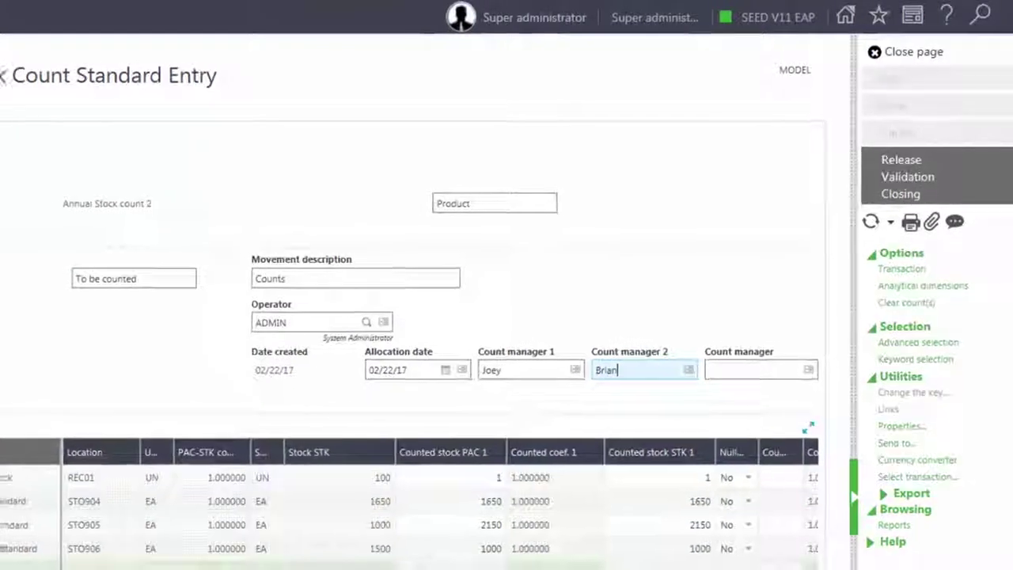
Enter second counts of 2, 1650, 2150 and 1000 on lines 1–4 and save
click(840, 558)
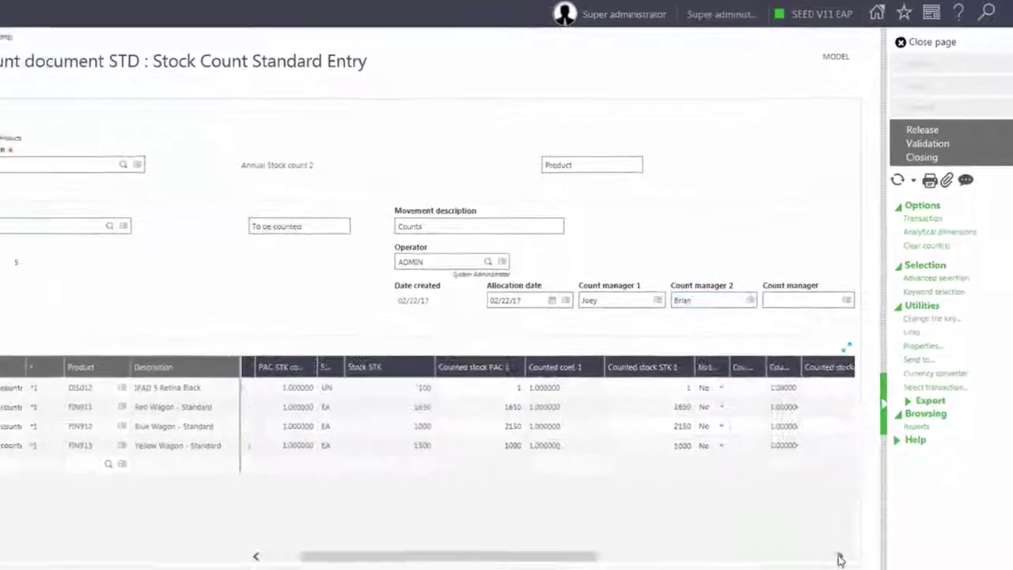
click(840, 558)
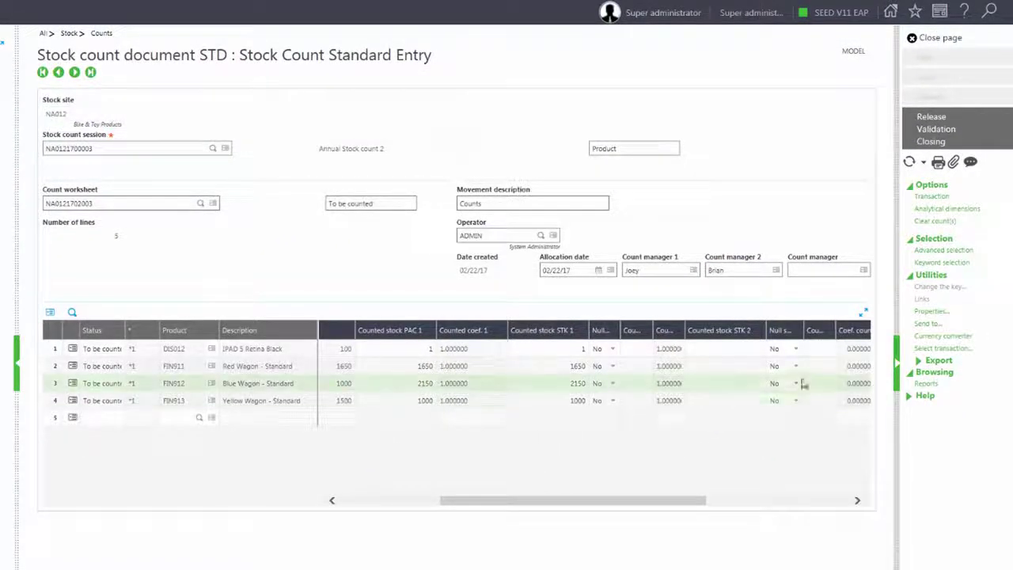
click(752, 348)
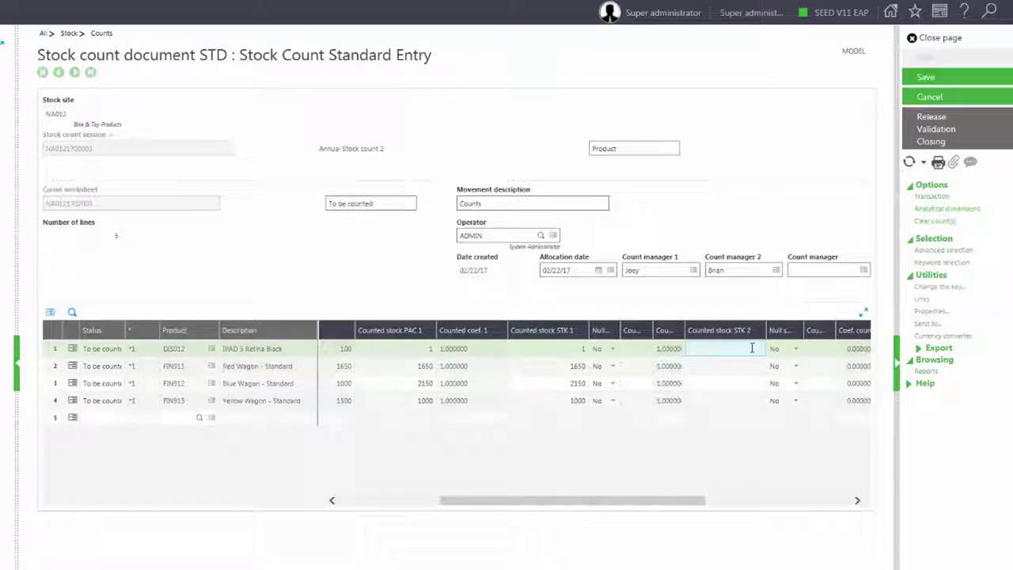
text(2)
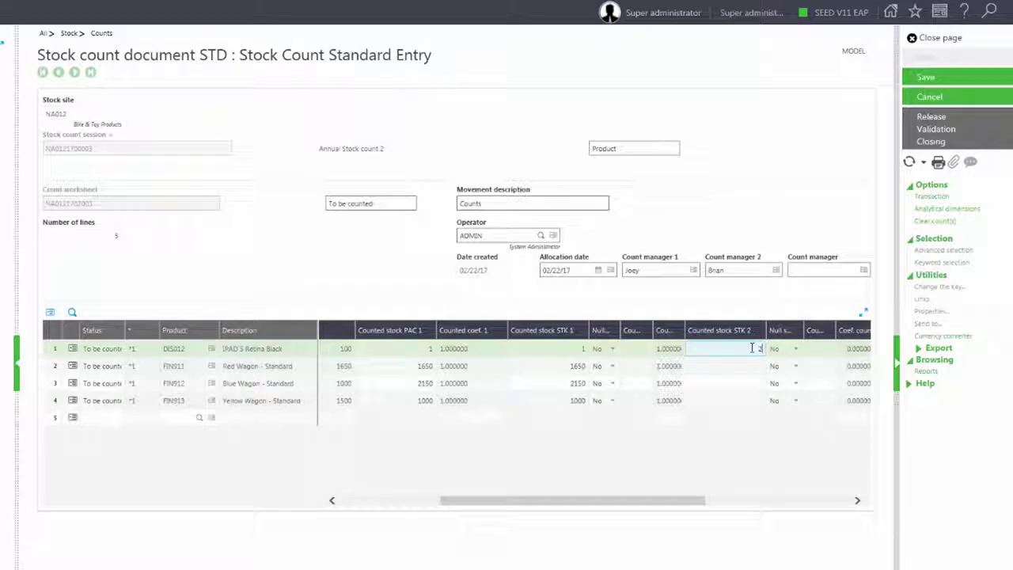
click(743, 365)
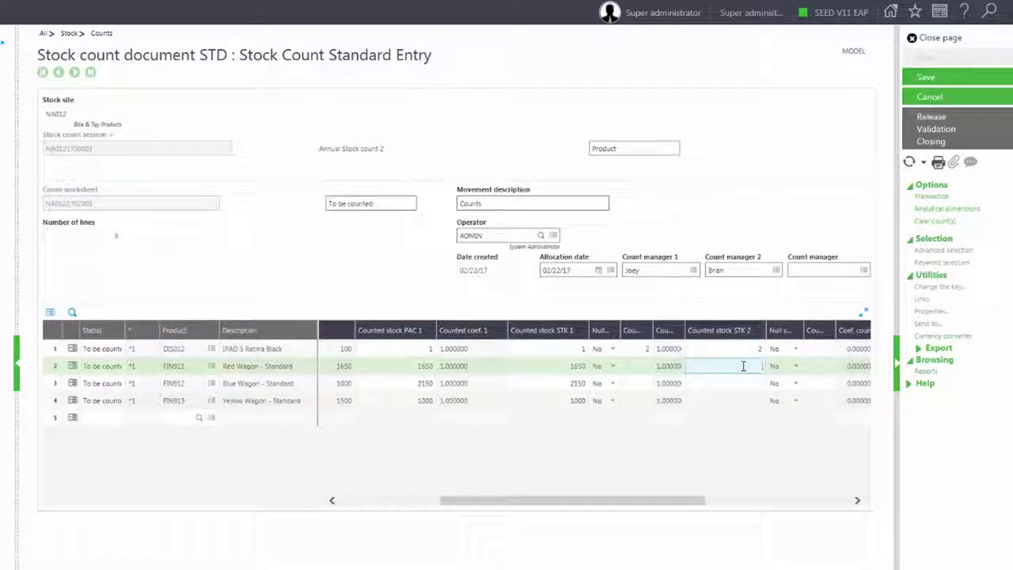
text(1650)
click(748, 384)
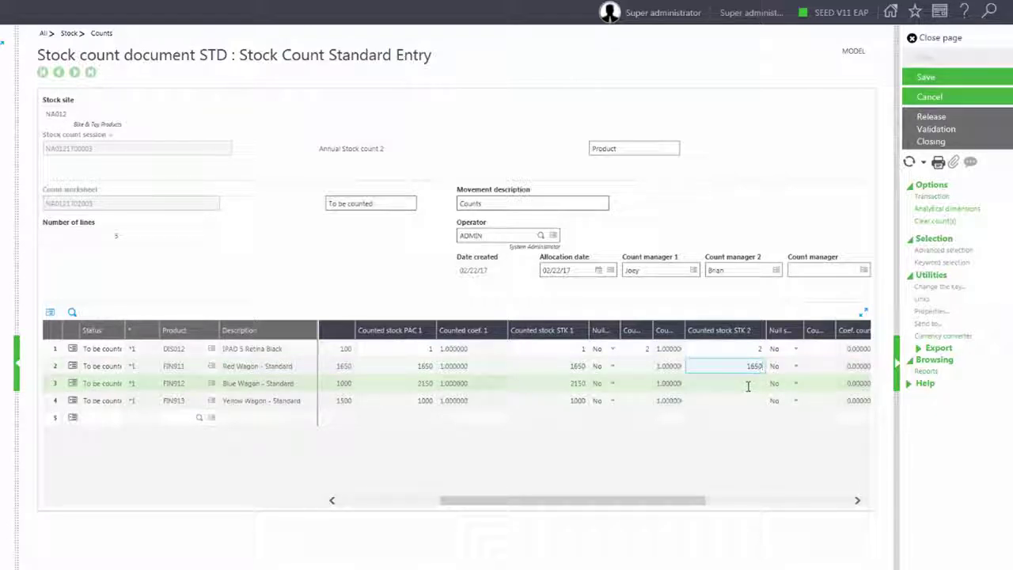
text(2150)
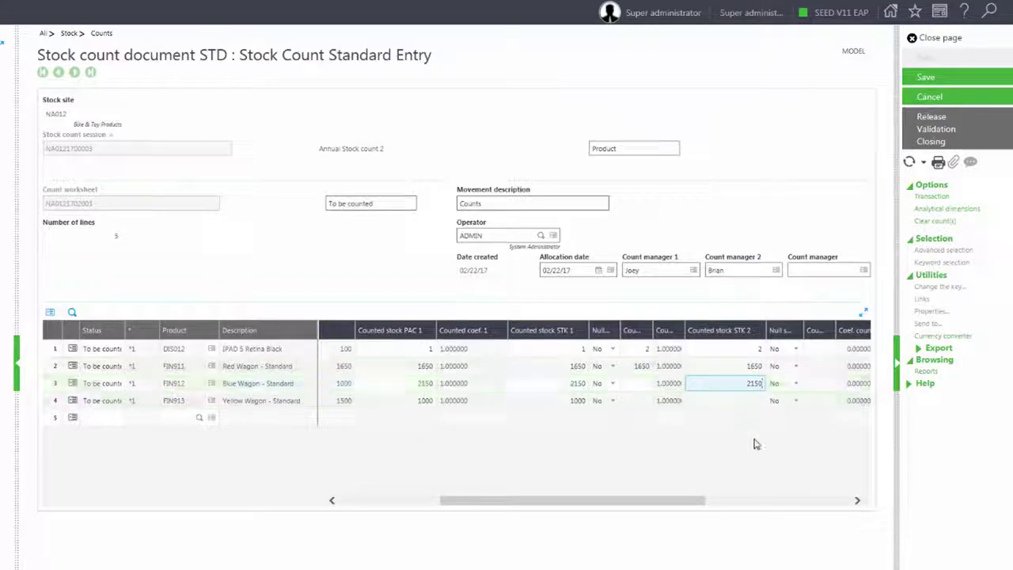
click(746, 400)
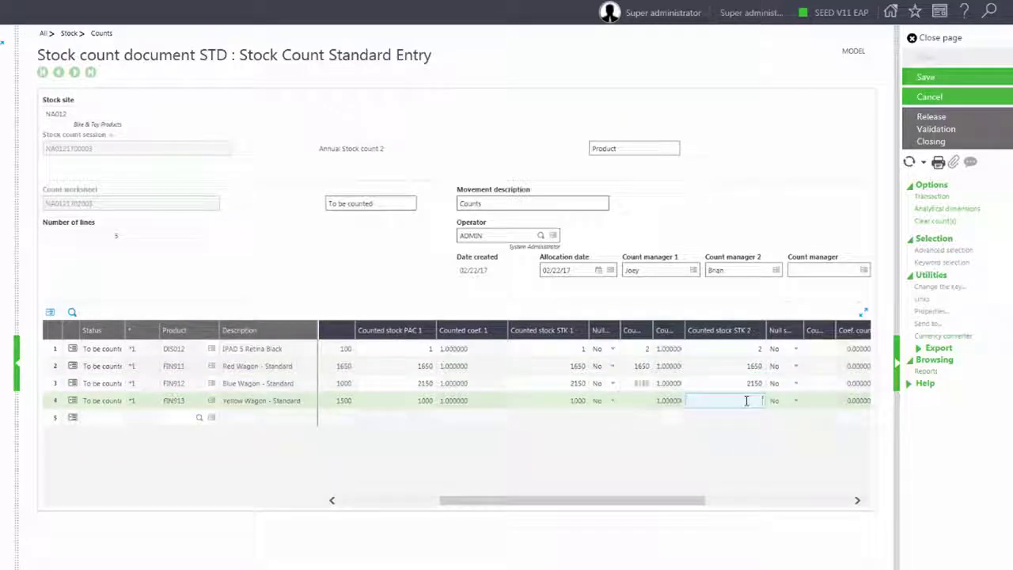
text(1000)
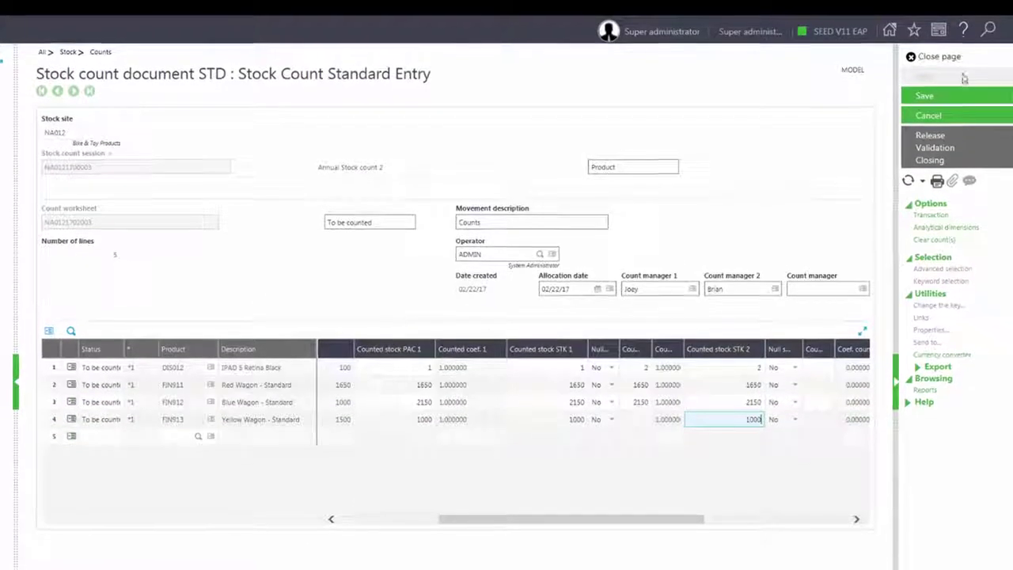
click(923, 143)
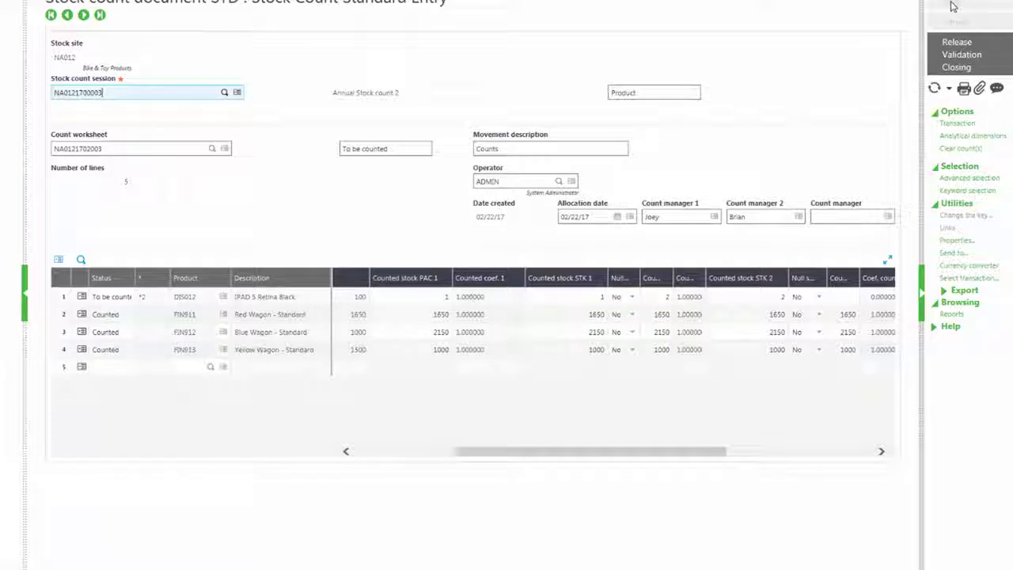
Enter the third count manager's name
click(844, 216)
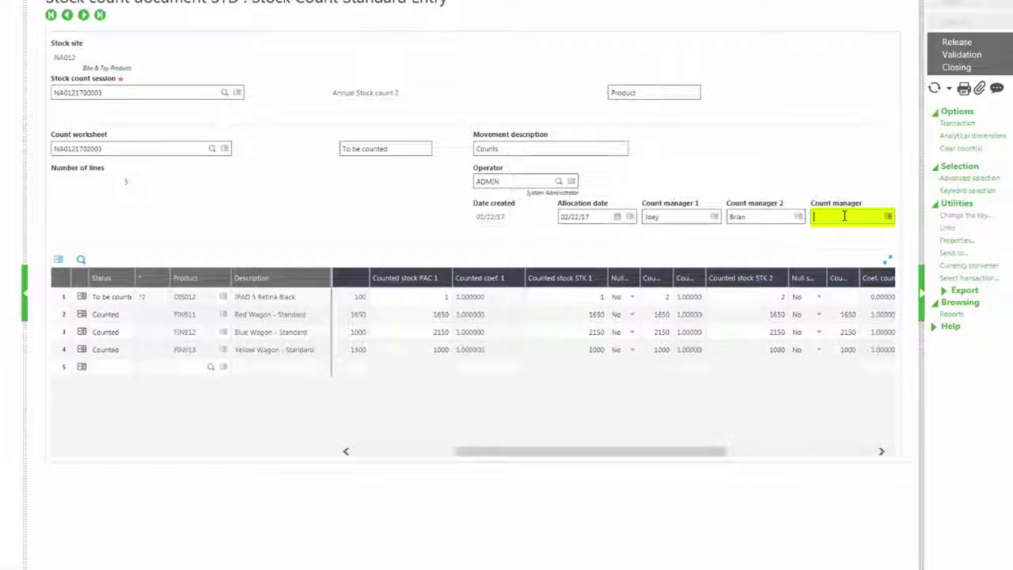
text(Julian)
key(Tab)
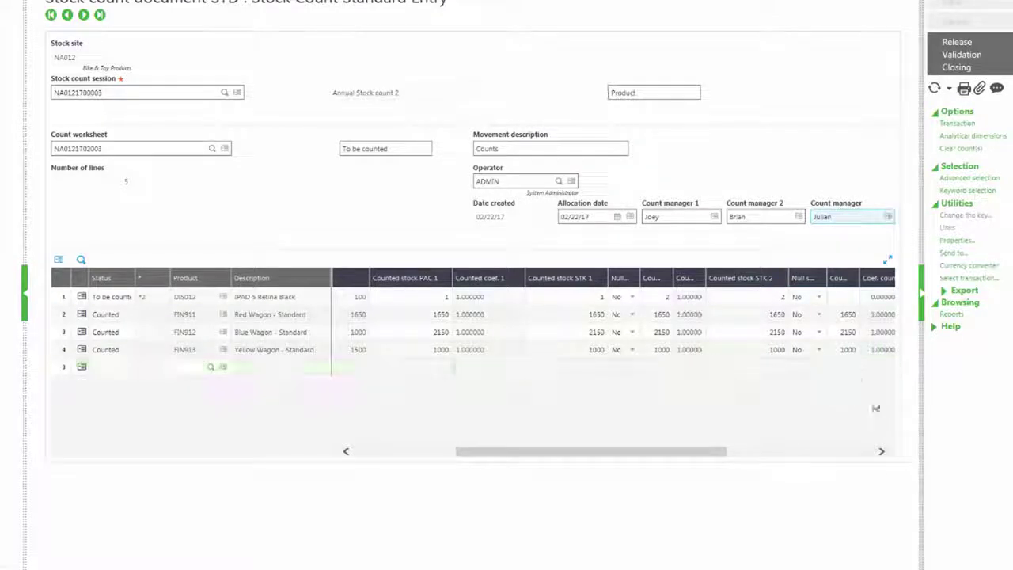
Set the IPAD 5 Retina Black final counted stock to 2 and save the entry
click(880, 450)
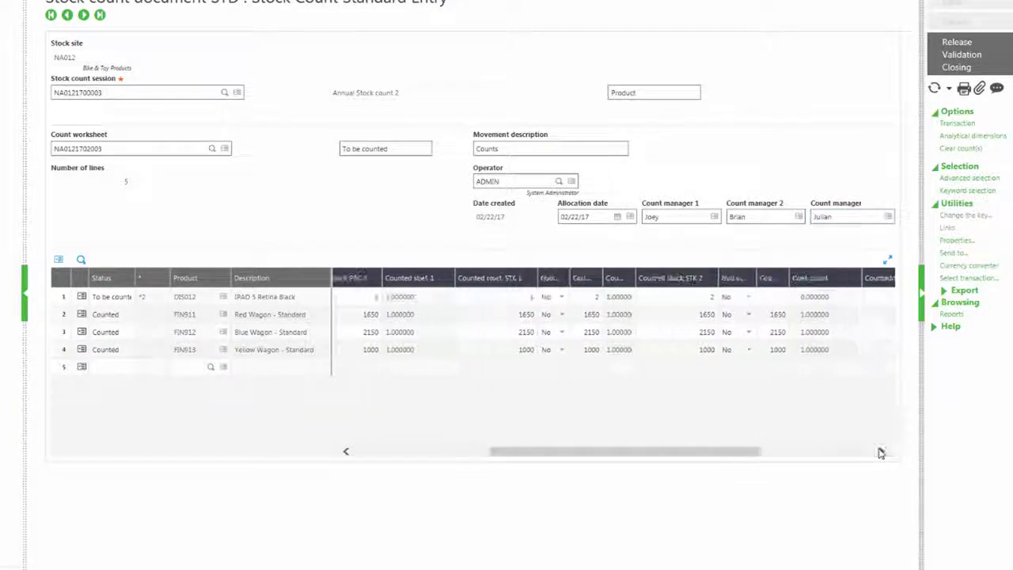
click(881, 451)
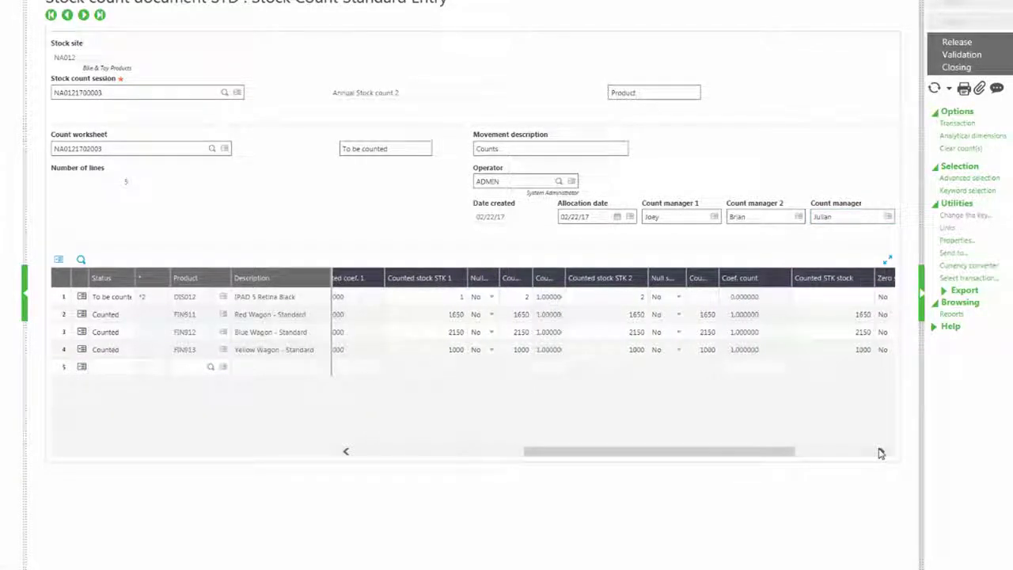
click(880, 451)
click(880, 451)
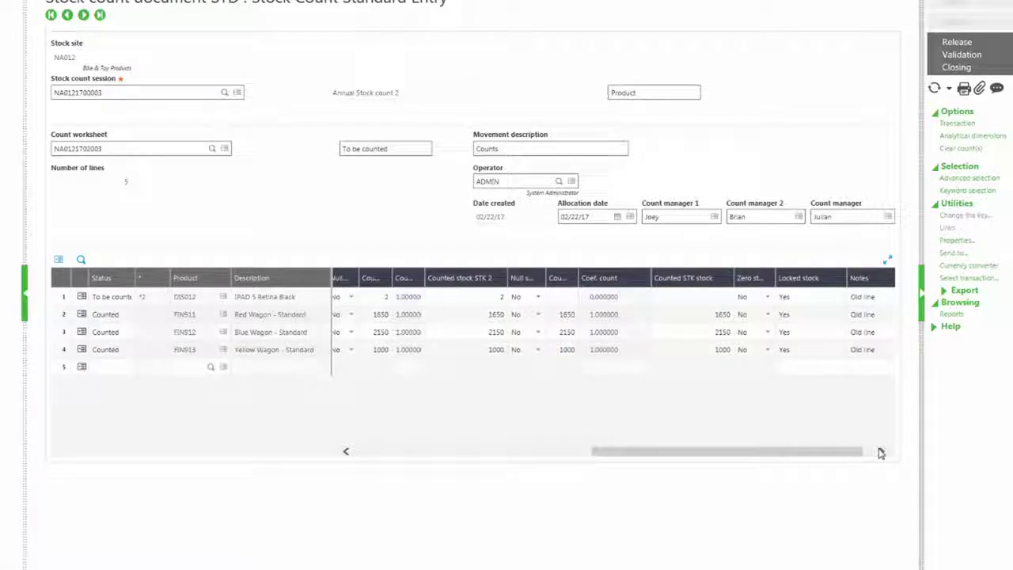
click(712, 300)
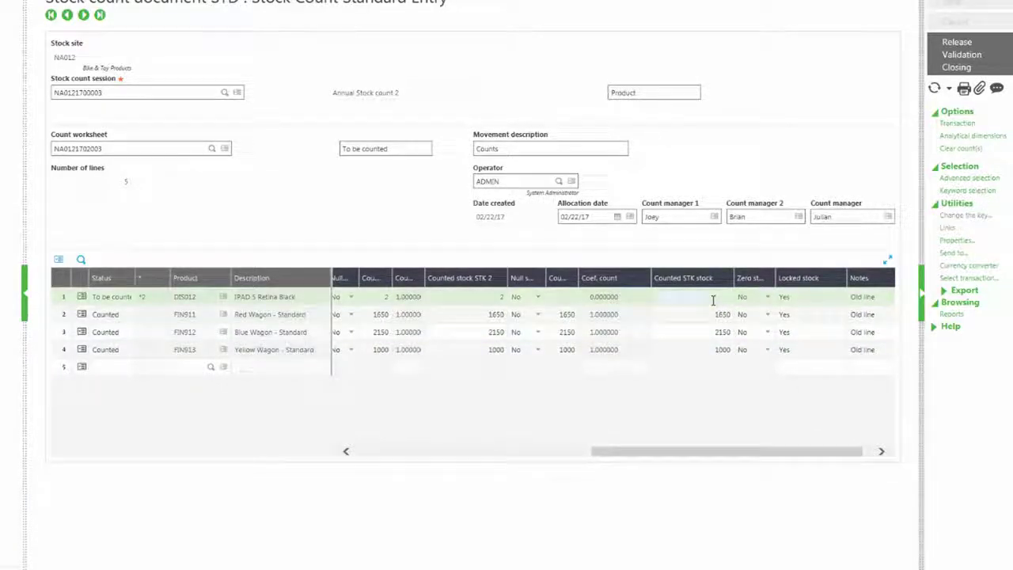
text(2)
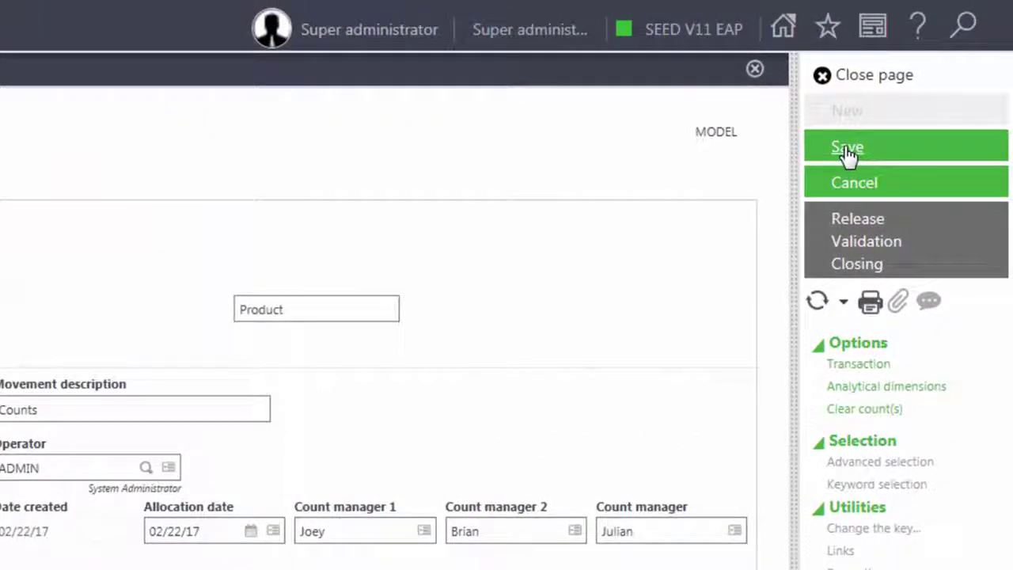
click(947, 7)
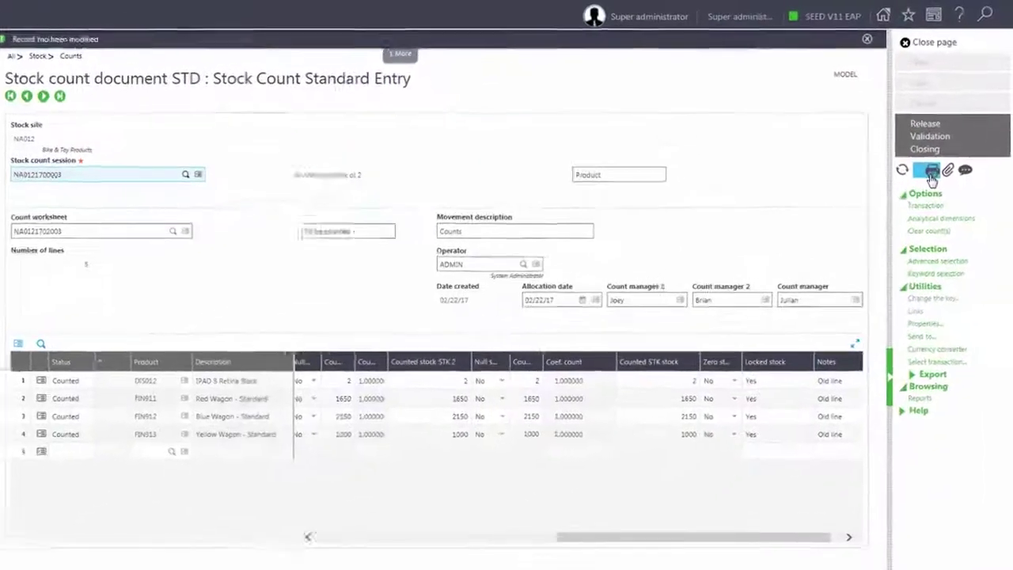
Print the INVBORA Grouped stock count note for all stock lines and open the PDF
click(931, 173)
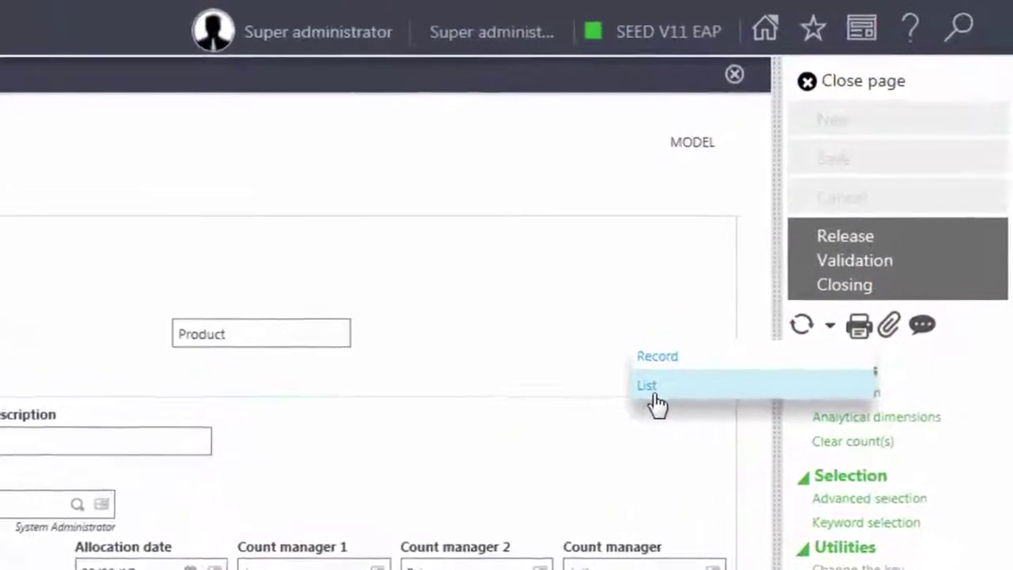
click(653, 396)
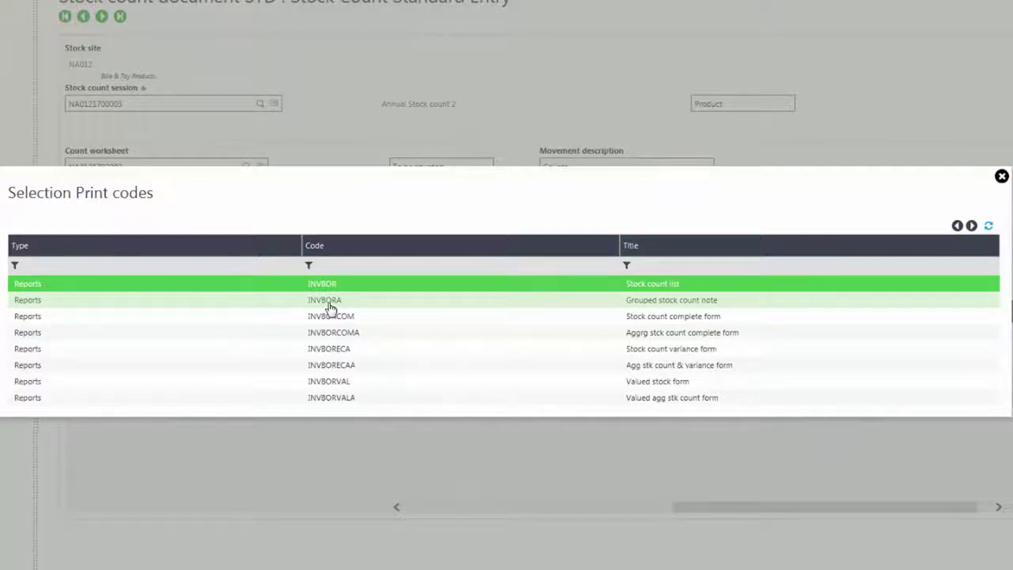
click(330, 301)
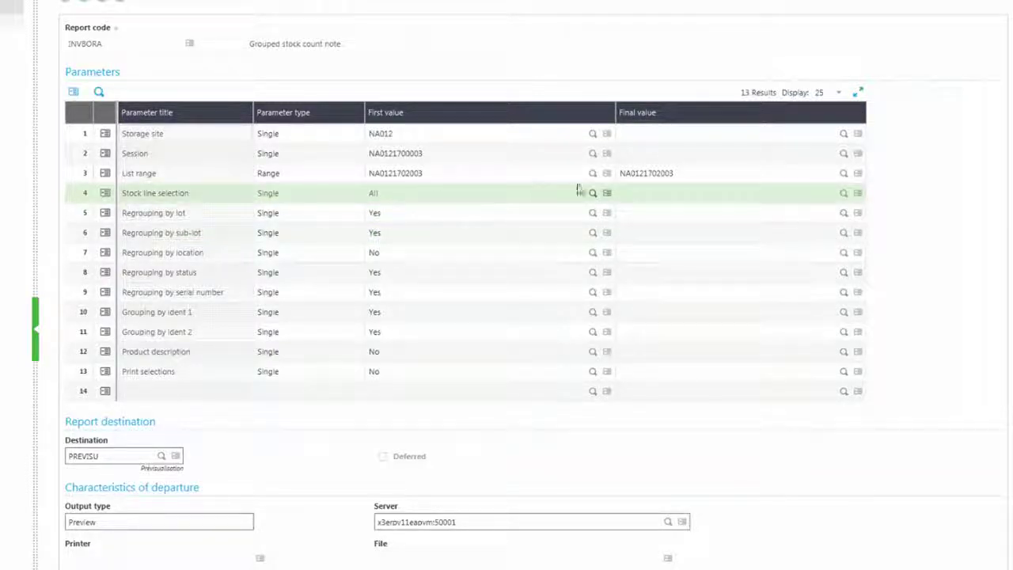
click(590, 198)
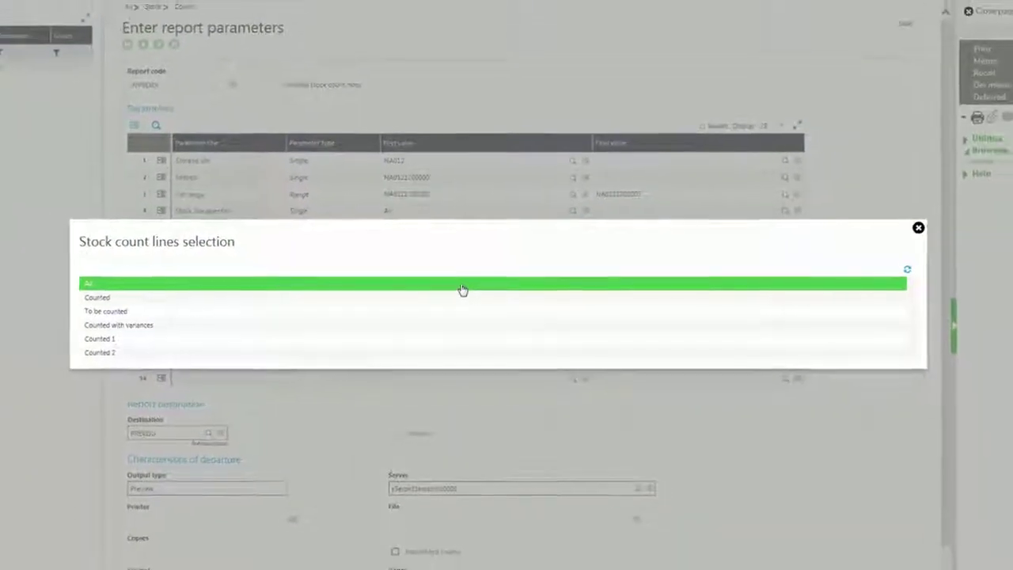
click(463, 290)
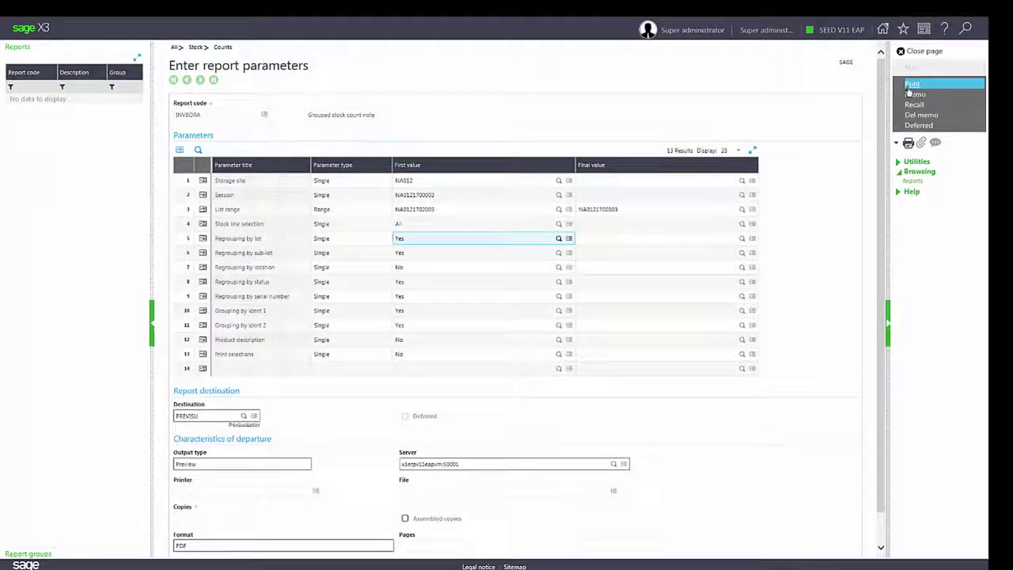
click(911, 86)
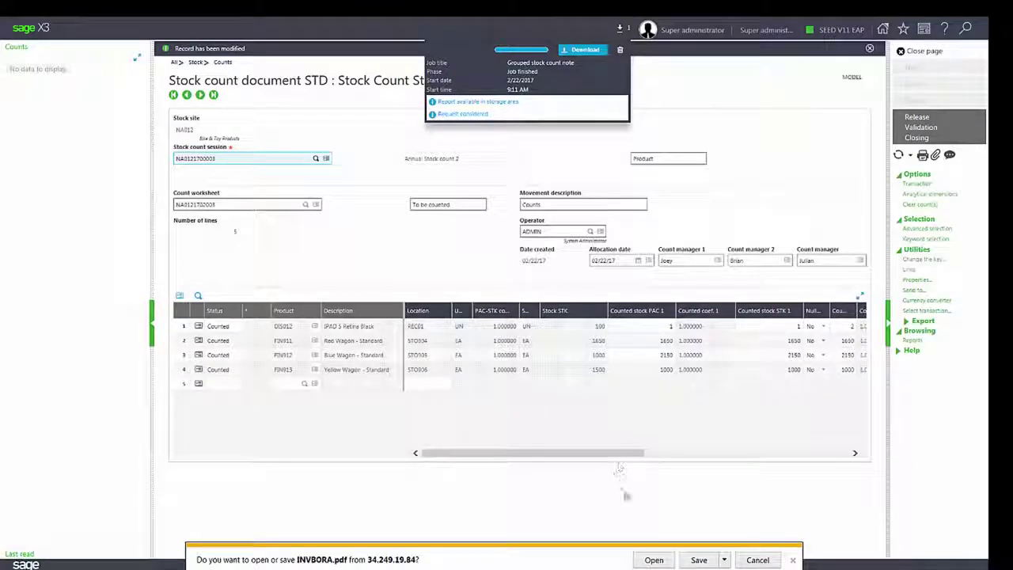
click(654, 560)
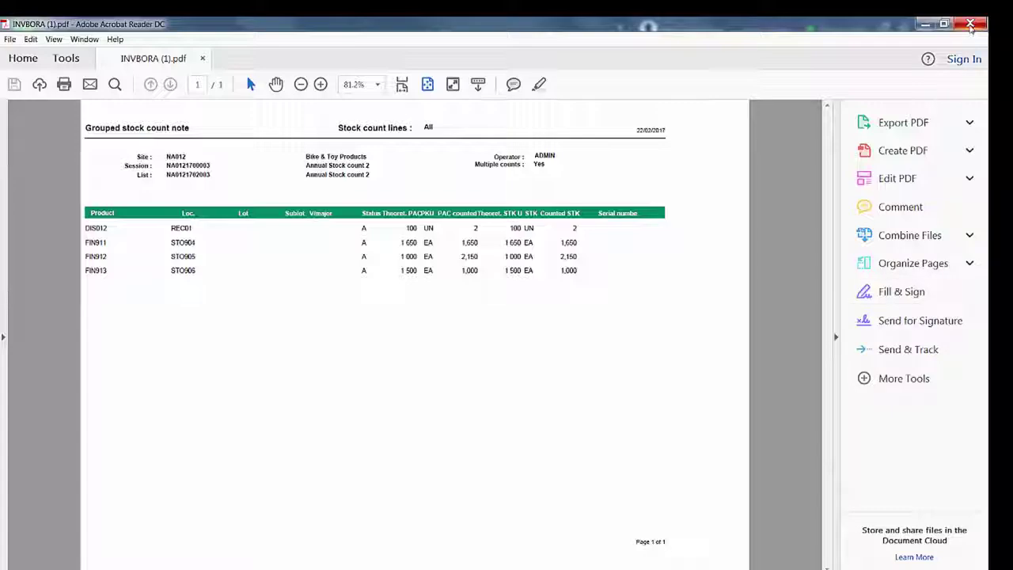
Close the grouped stock count note PDF in Acrobat Reader
click(970, 25)
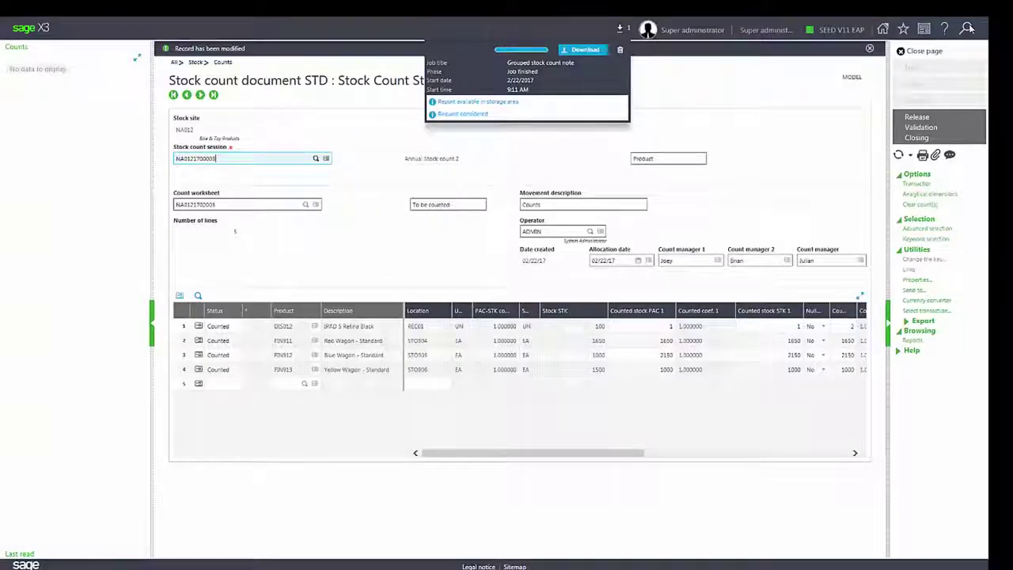
Dismiss the print job popup, then validate and close the stock count worksheet
click(619, 50)
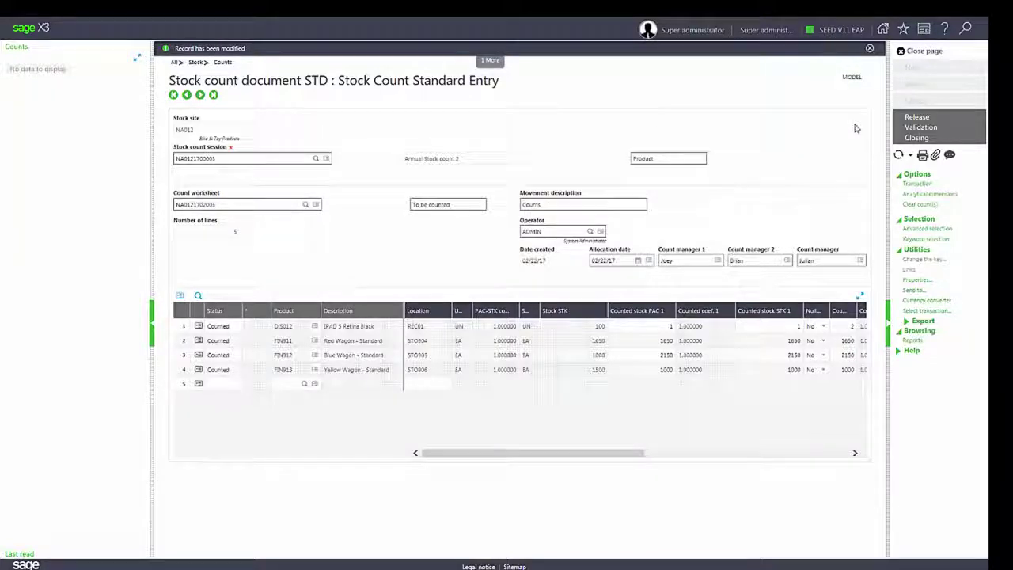
click(918, 128)
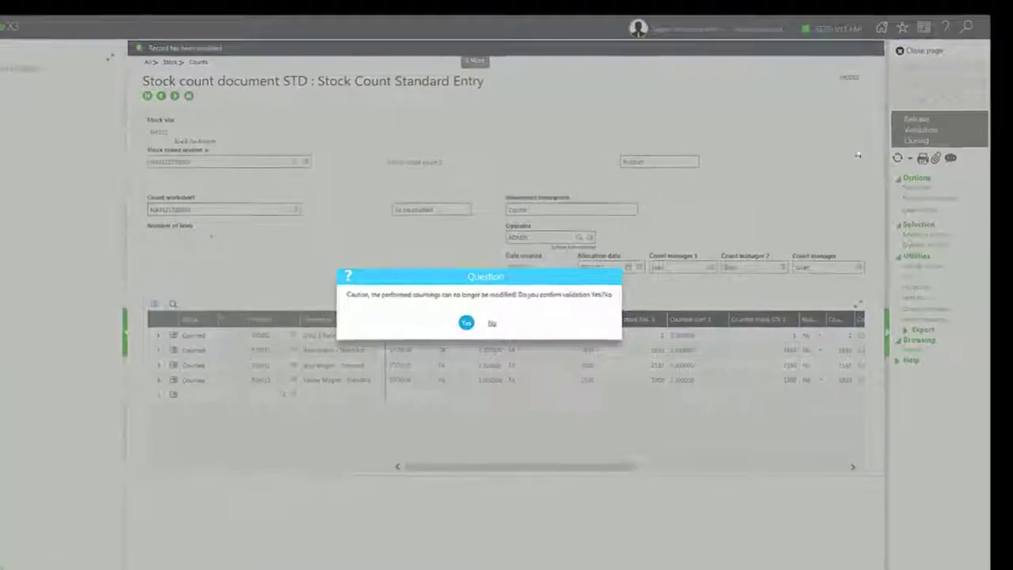
click(466, 322)
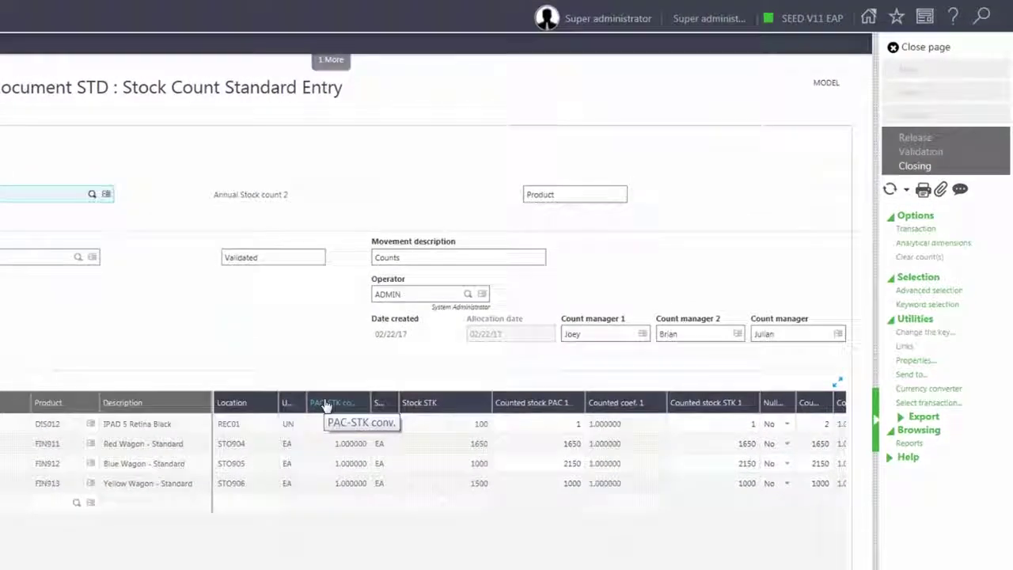
click(912, 165)
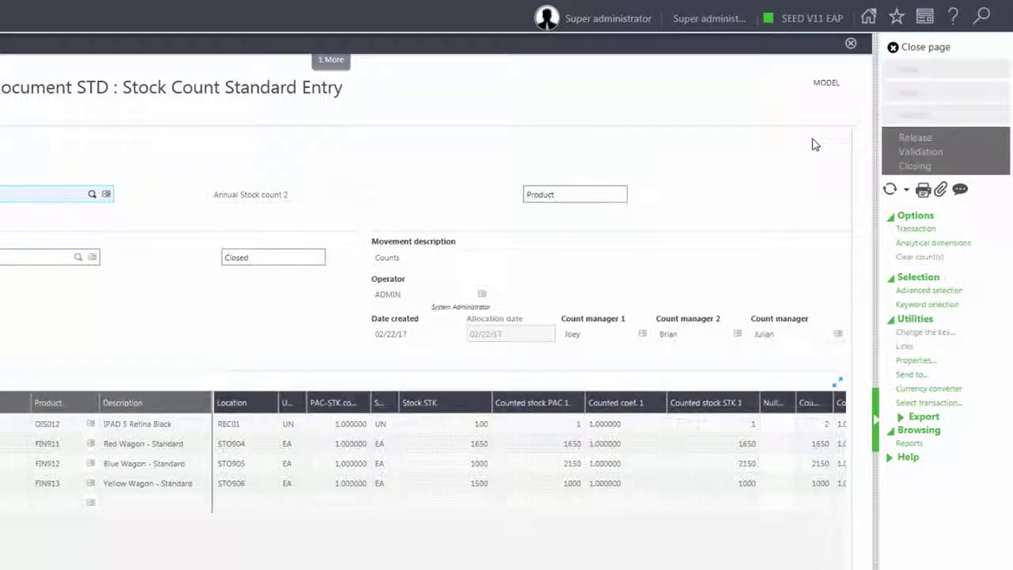
mouse_move(862, 8)
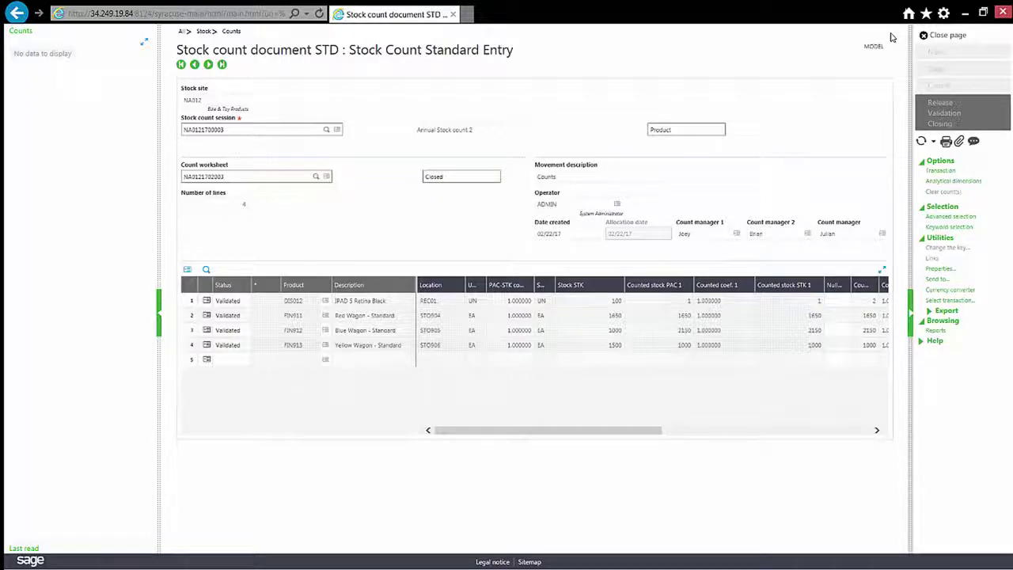
Close both stock count pages and go to Stock > Inquiries > Transactions by date
click(953, 36)
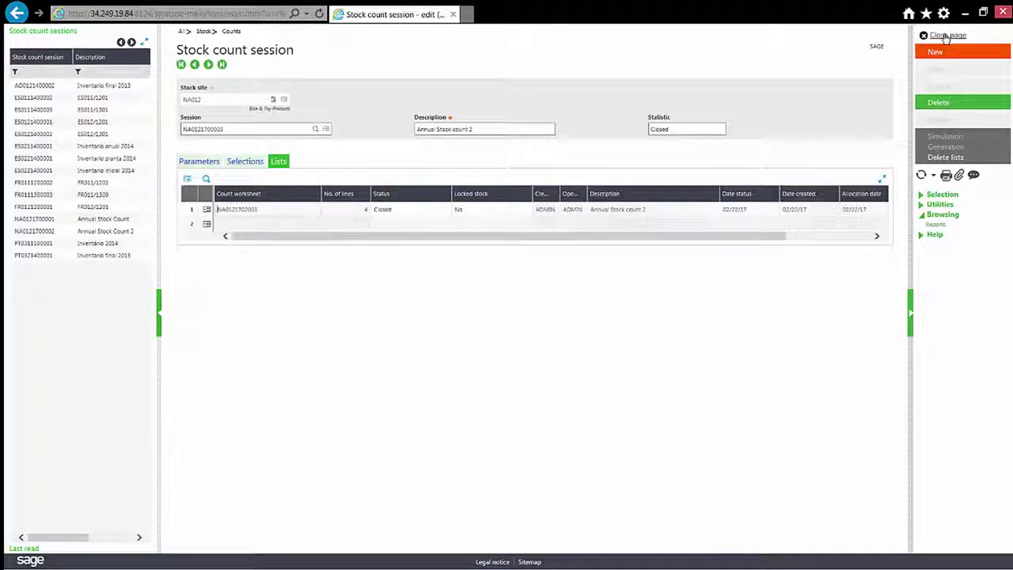
click(947, 37)
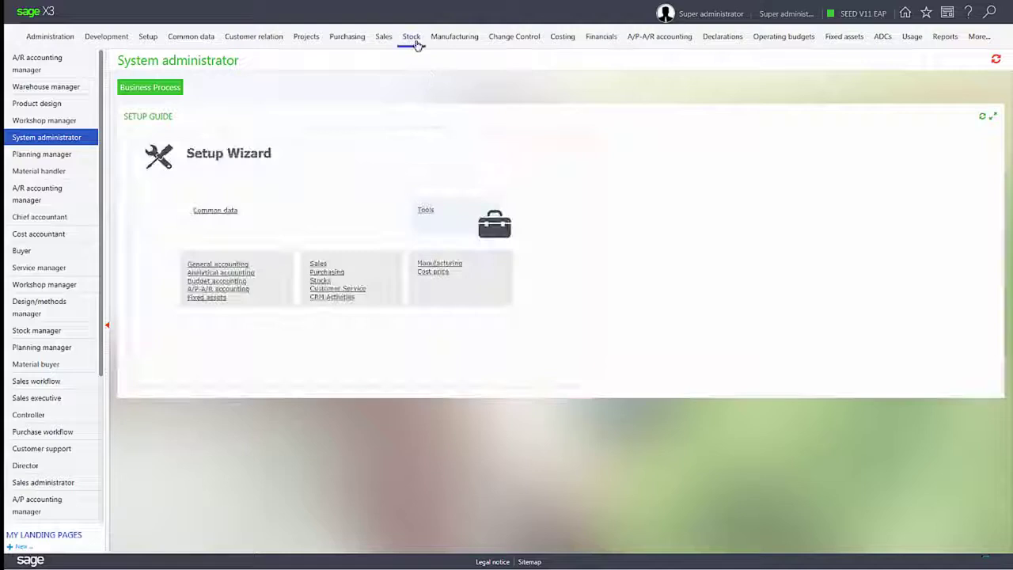
click(412, 36)
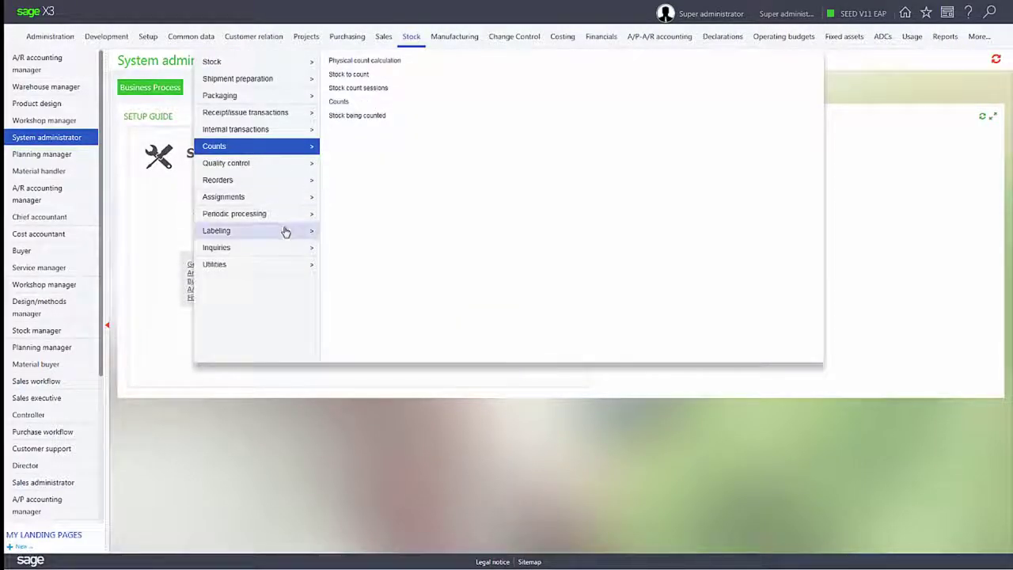
mouse_move(289, 246)
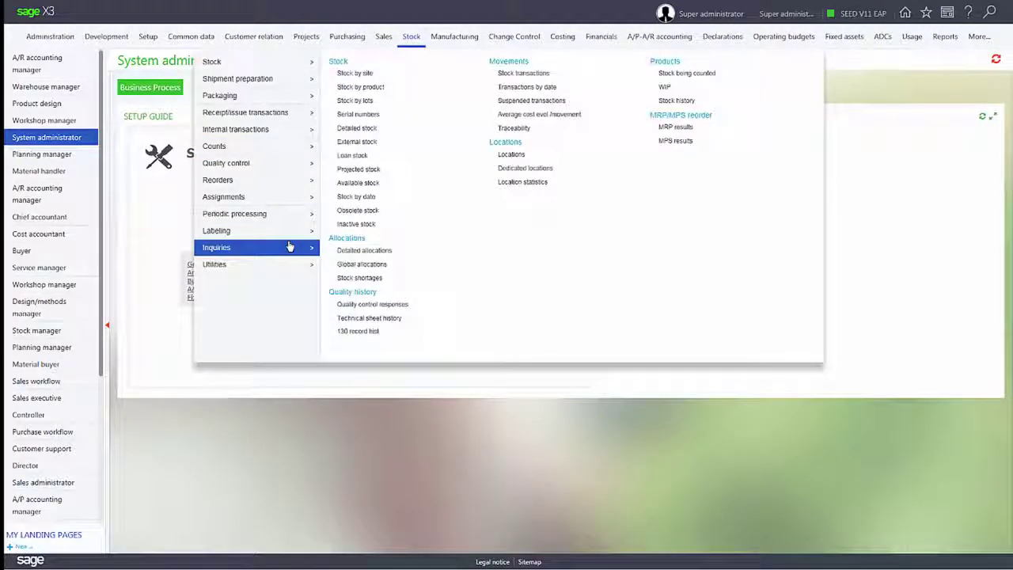
click(541, 89)
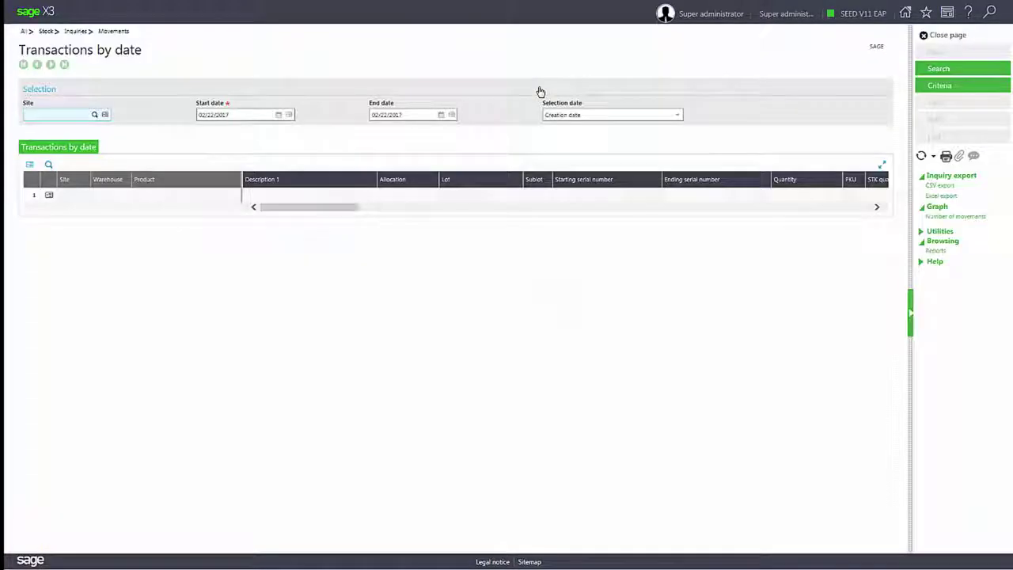
List site NA012 movements including internal, value change and stock adjustment transactions
text(NA012)
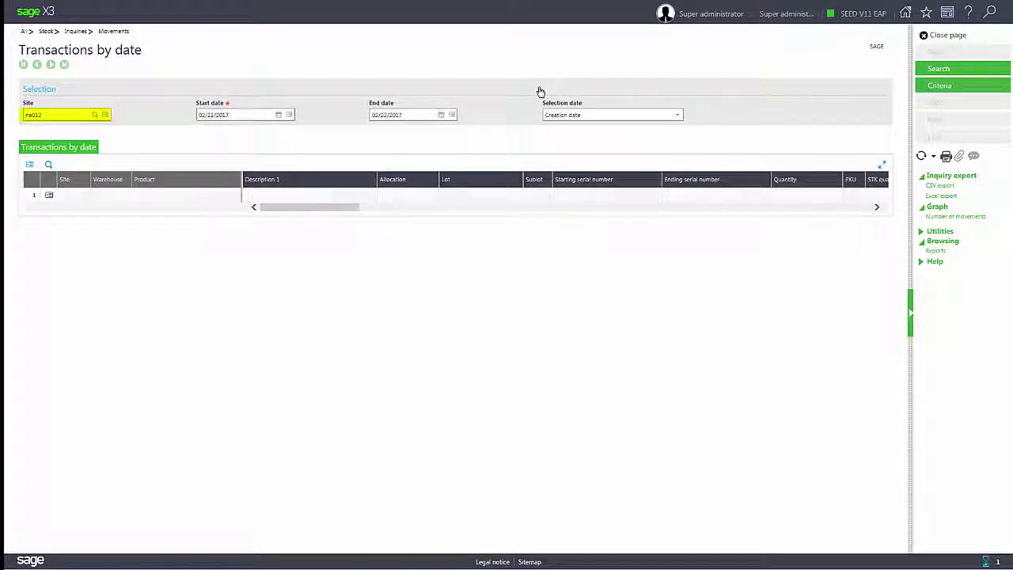
key(Tab)
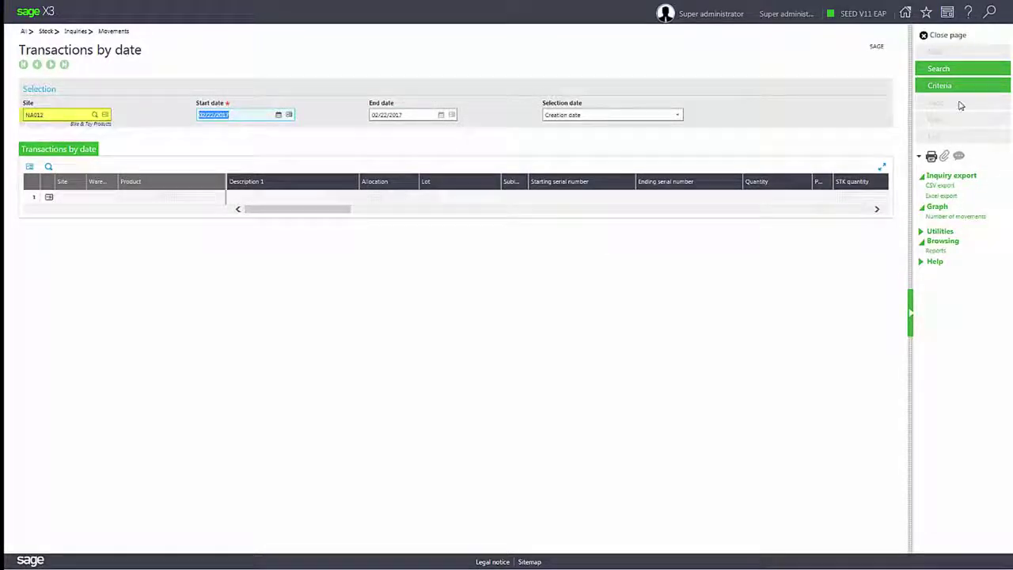
click(936, 87)
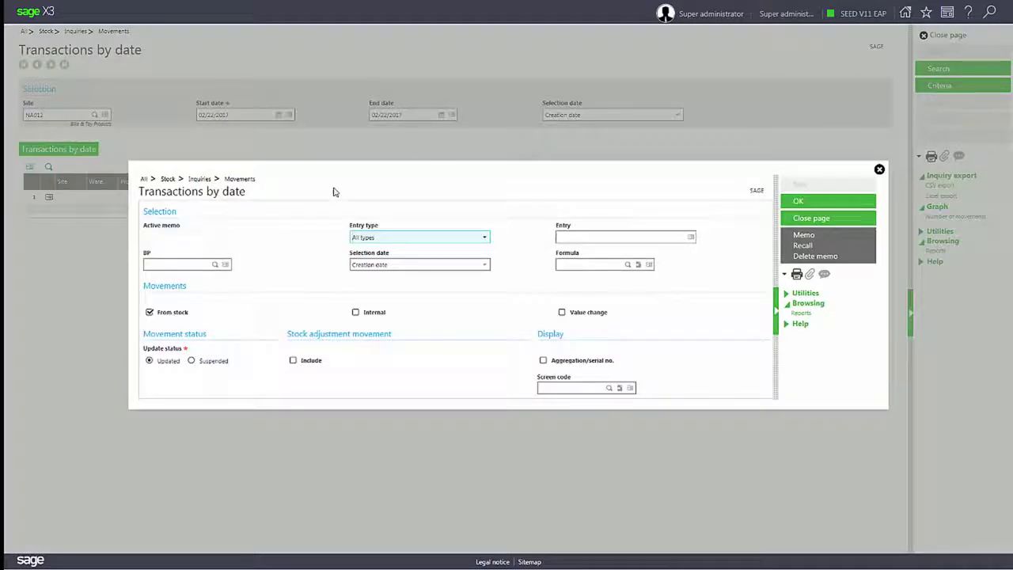
click(354, 315)
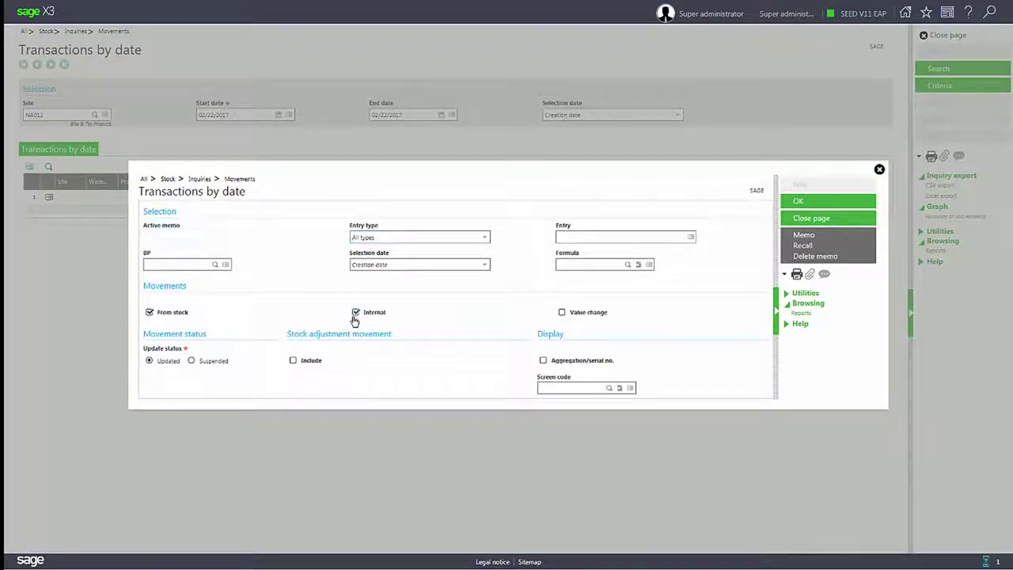
click(562, 315)
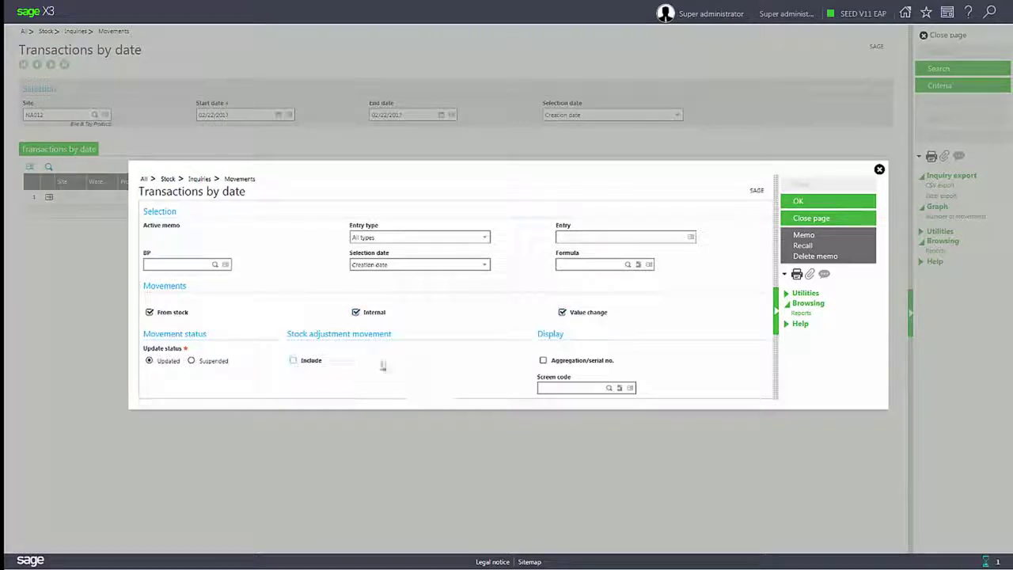
click(293, 363)
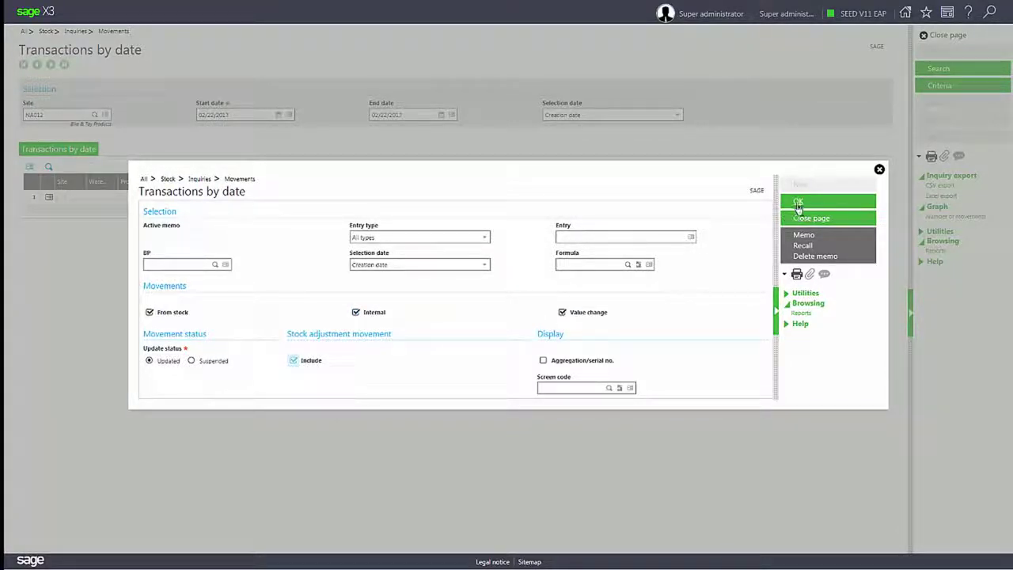
click(797, 203)
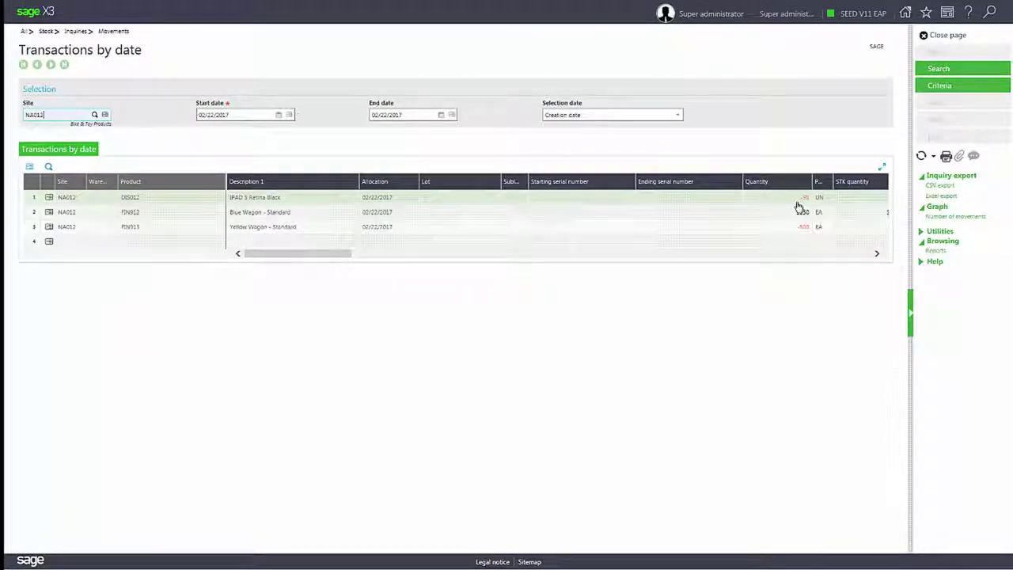